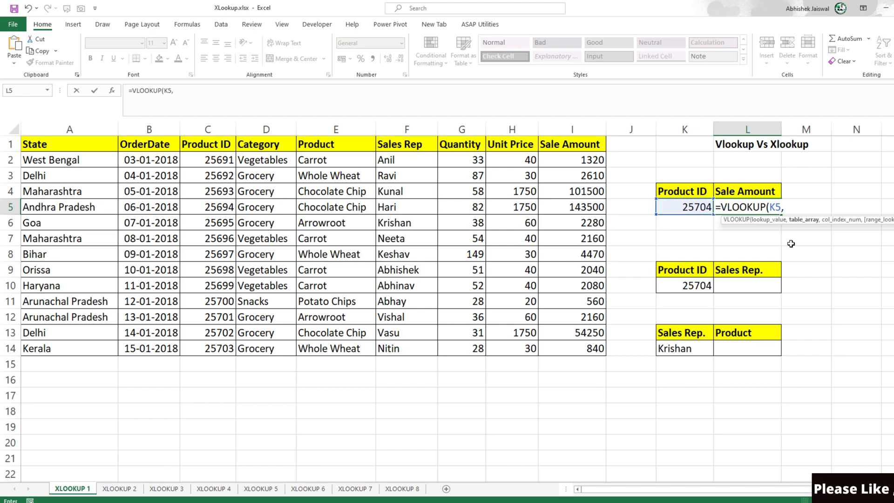
Complete the VLOOKUP formula in L5 with table array C1:I14, column index 7 and exact match 0
click(221, 146)
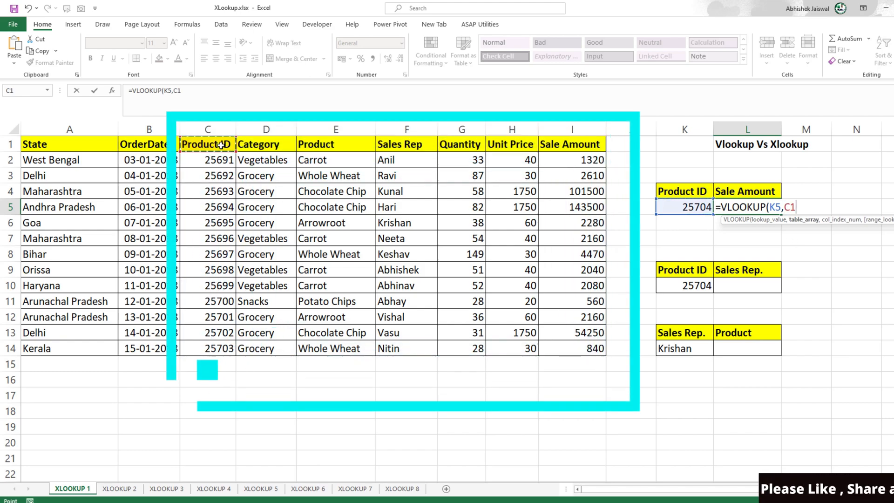
key(ctrl+shift+Right)
key(ctrl+shift+Down)
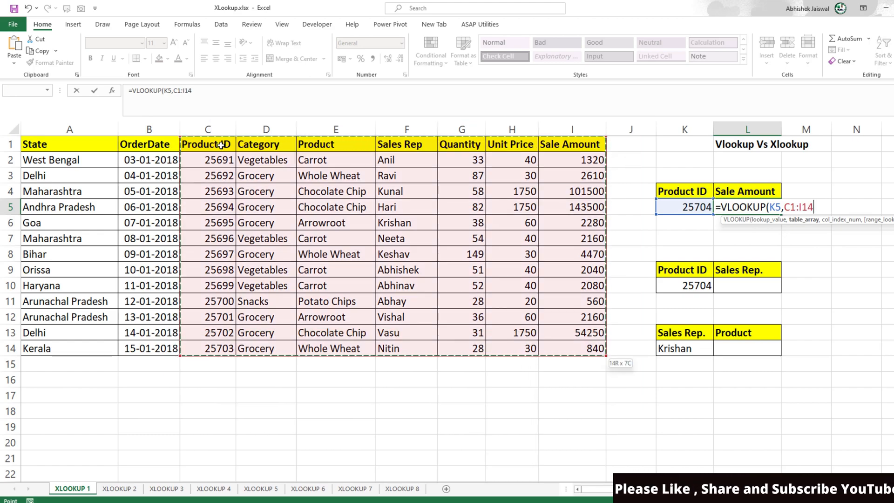
text(,)
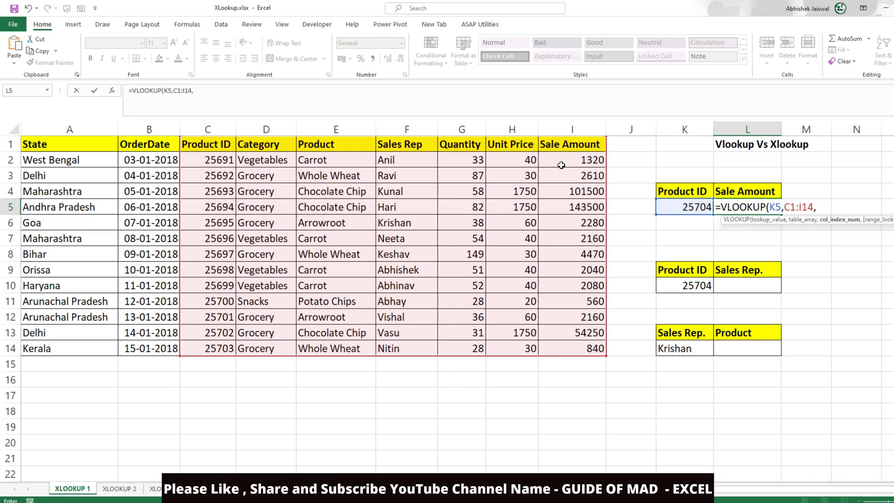
text(7,)
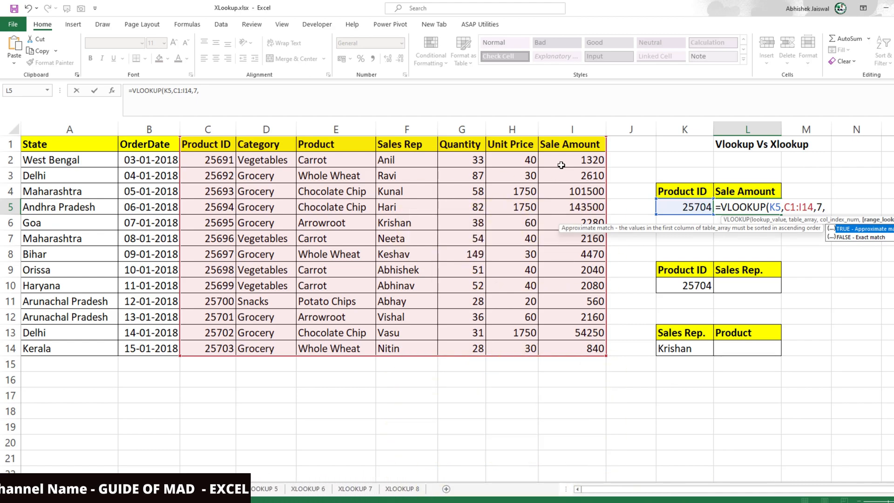
text(0)
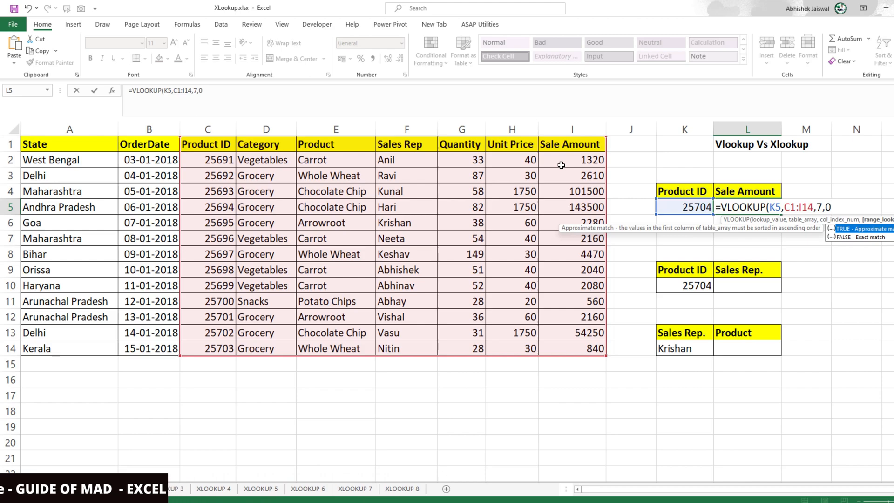
key(Return)
key(Up)
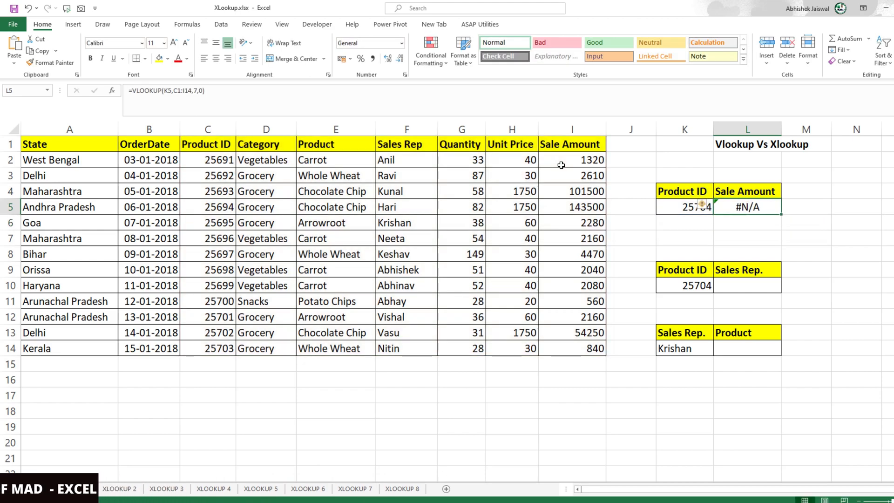
Set the lookup Product ID in K5 to 25703
click(681, 207)
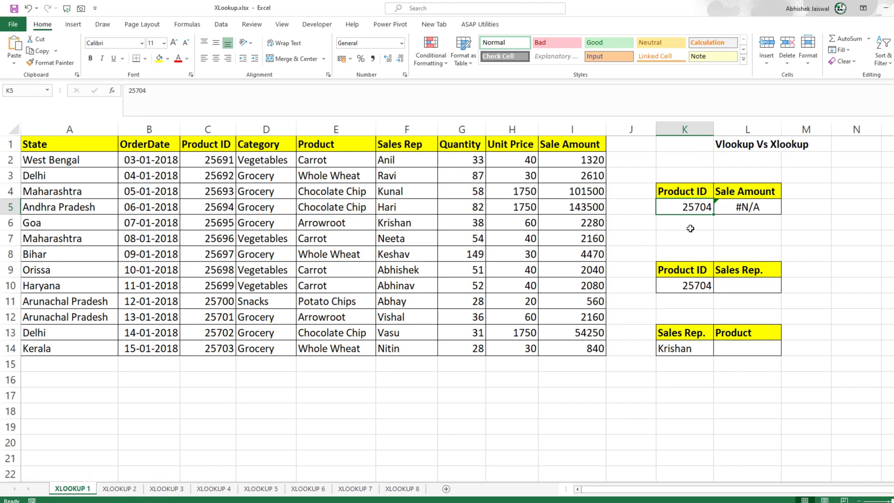
text(25)
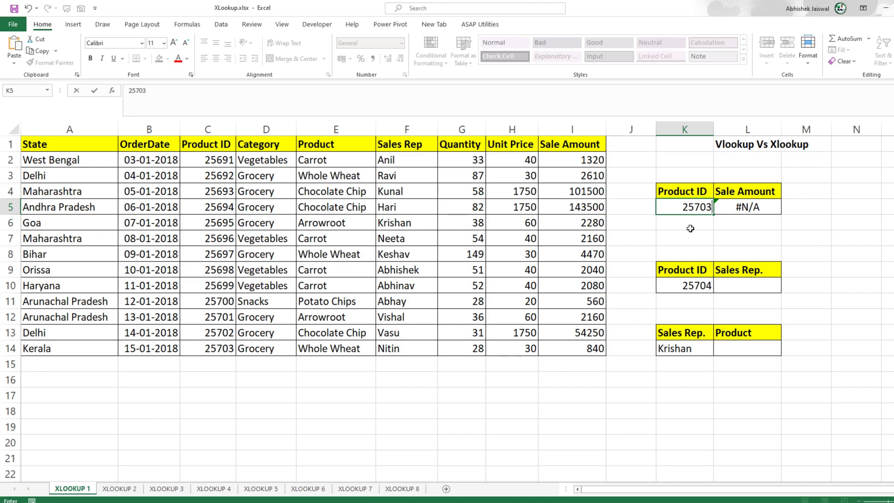
key(Return)
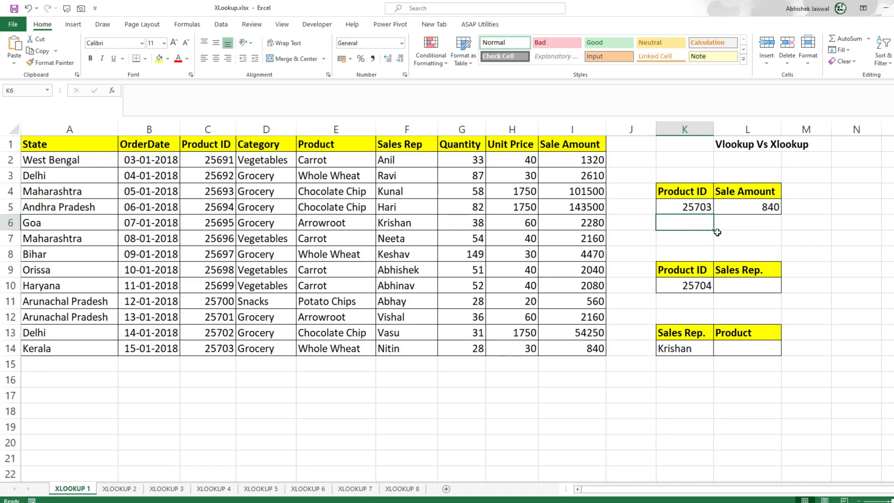
Set the Product ID in K10 of the Sales Rep. lookup table to 25701
click(750, 284)
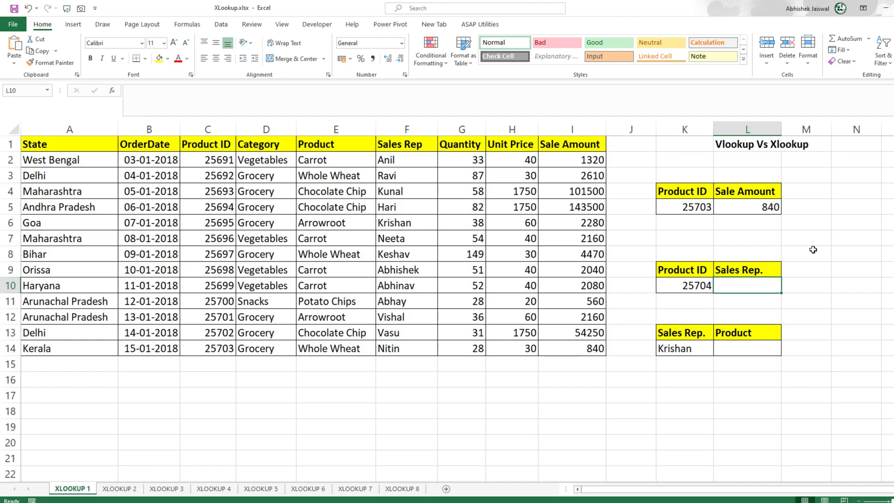
click(694, 286)
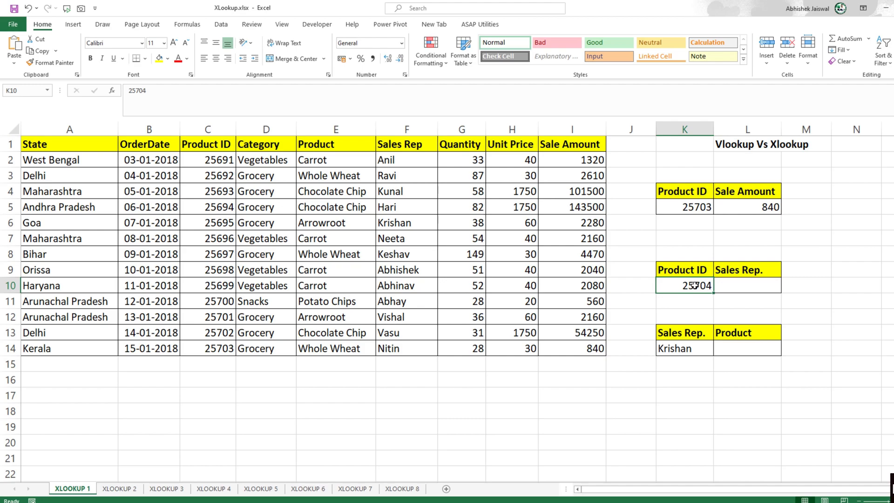
double_click(694, 285)
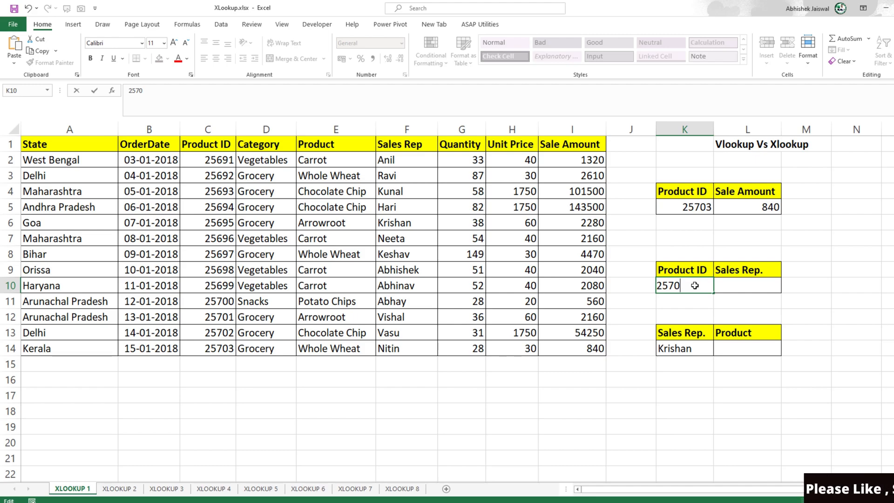
text(1)
key(Return)
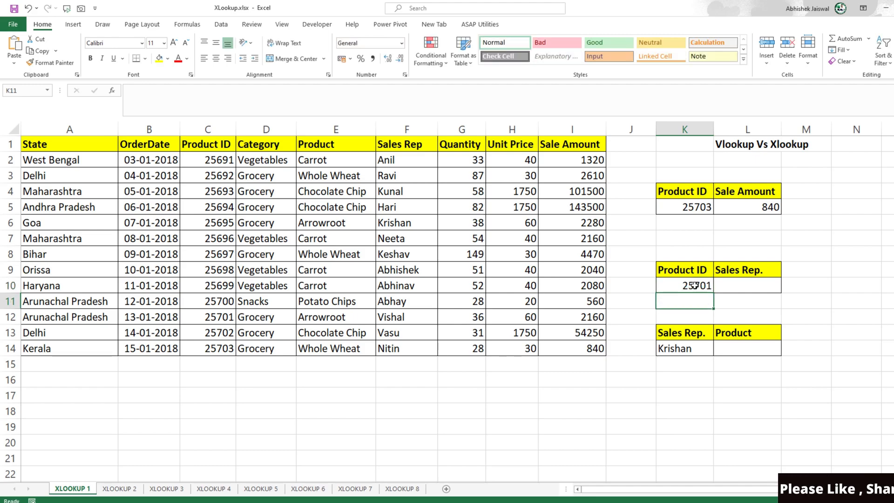
Enter an XLOOKUP formula in L10 with lookup value K10, lookup array C1:C14 and return array F1:F14
click(742, 291)
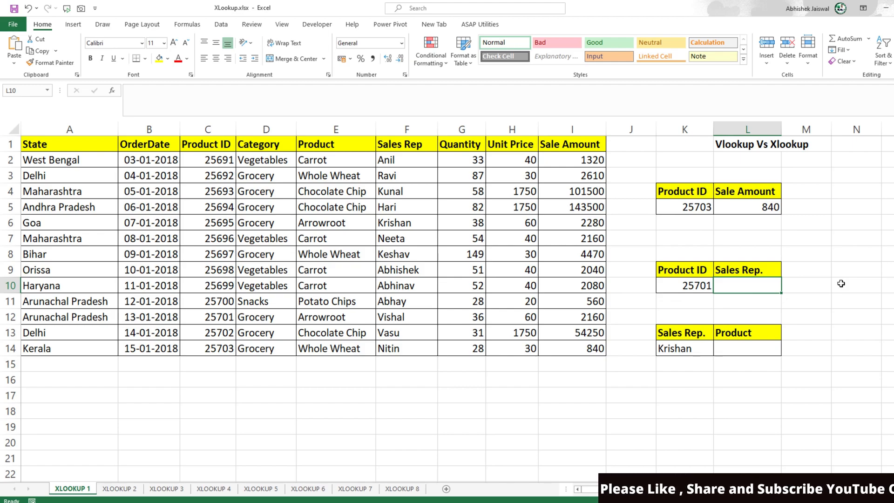
text(=XLOOKUP()
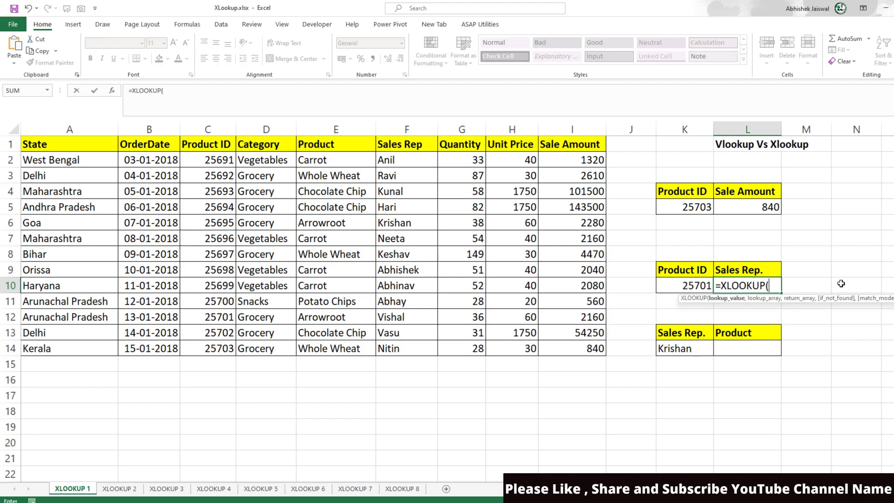
key(Left)
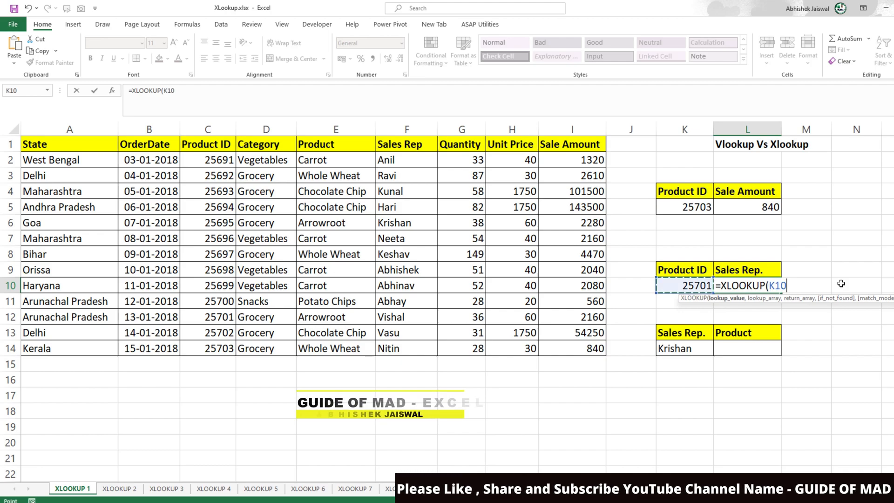
text(,)
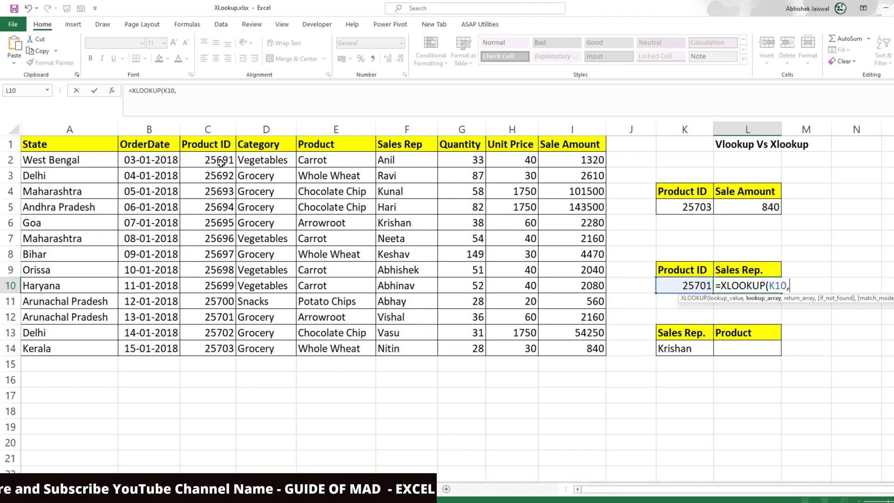
drag(215, 146, 211, 345)
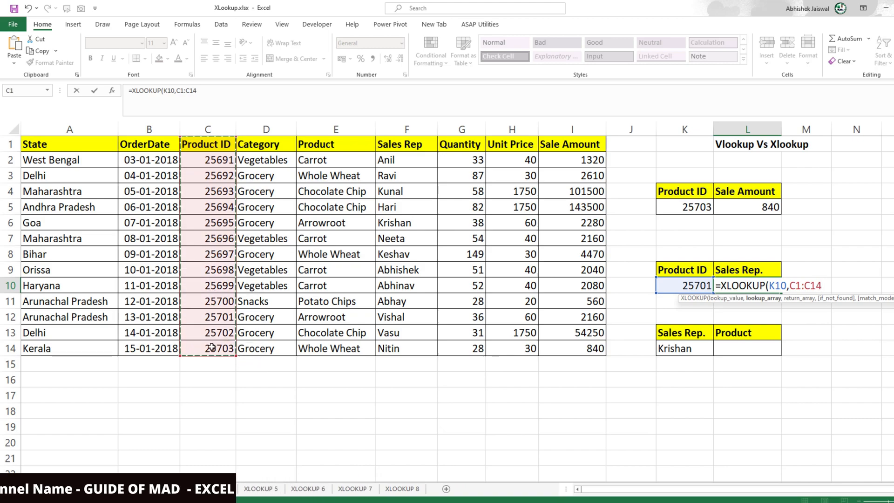
text(,)
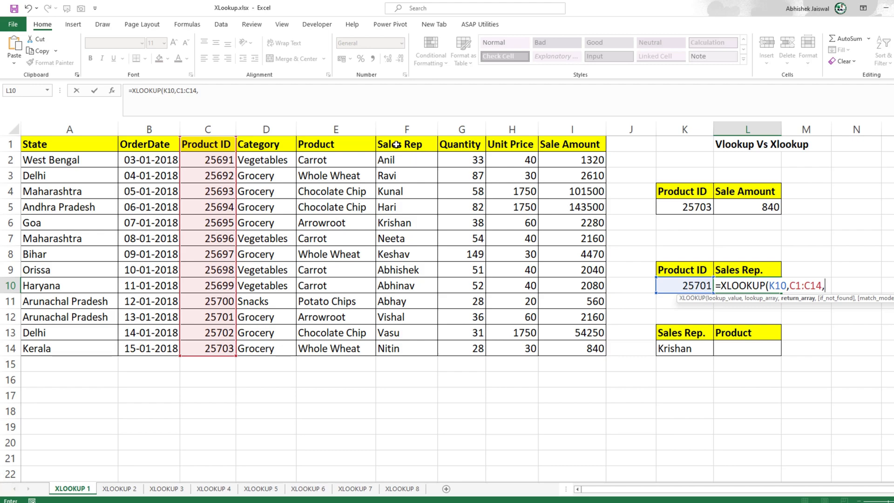
drag(396, 144, 397, 343)
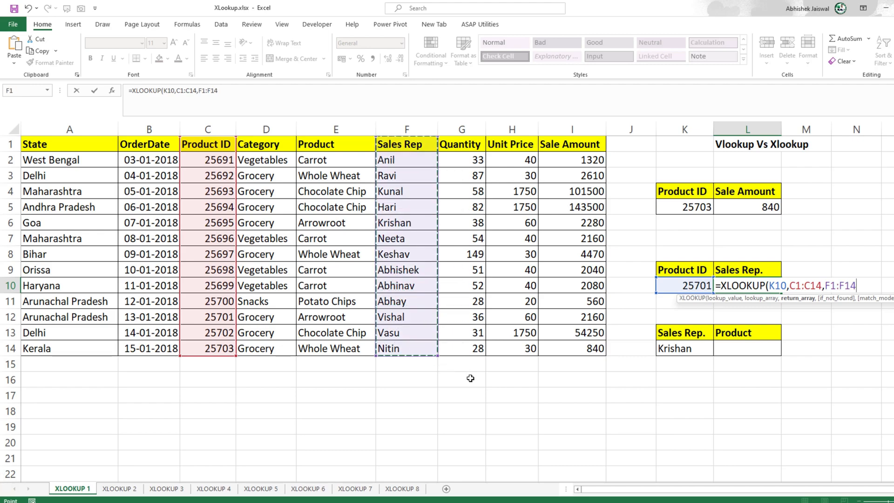
key(Return)
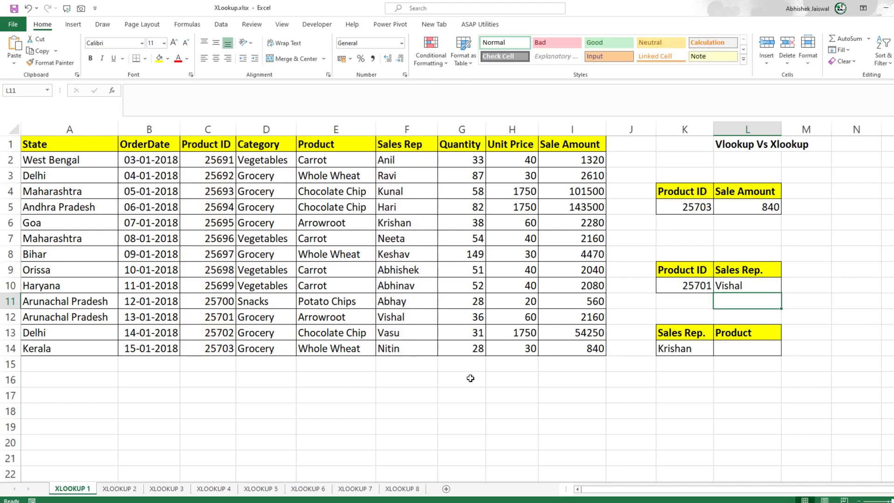
key(Up)
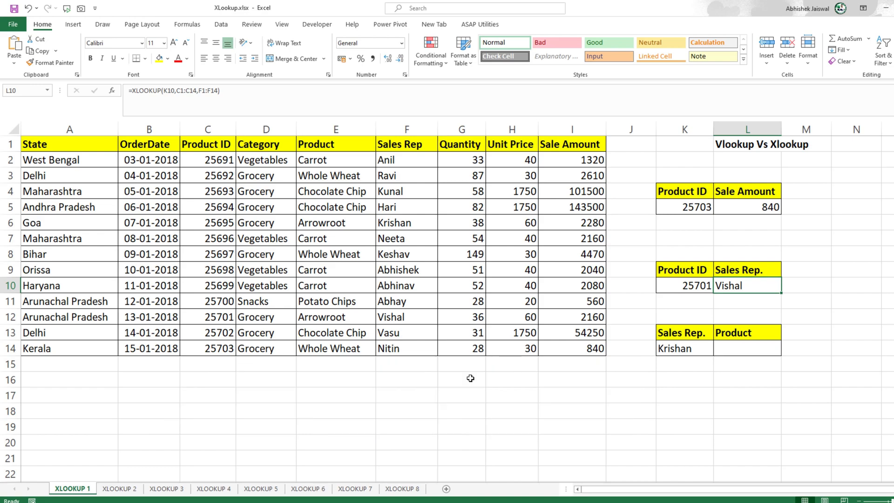
Insert an empty column before the Product column and compare the Sale Amount and Sales Rep. lookup results
click(345, 122)
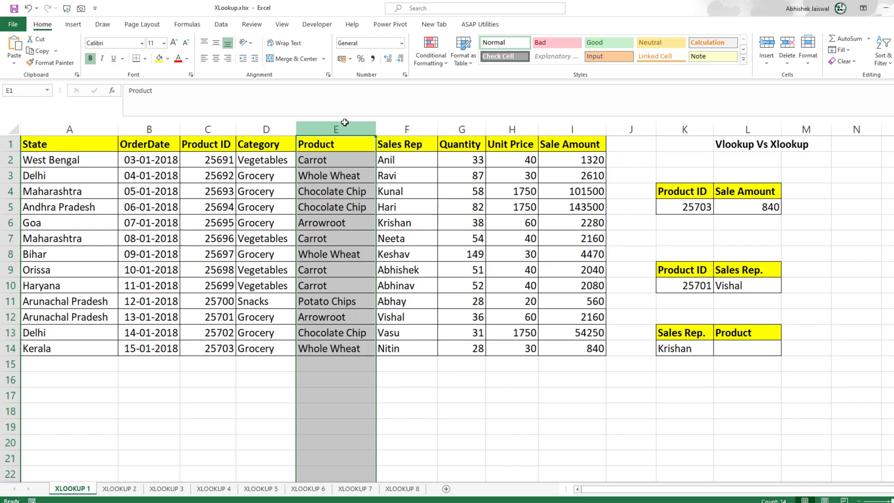
key(ctrl+shift+plus)
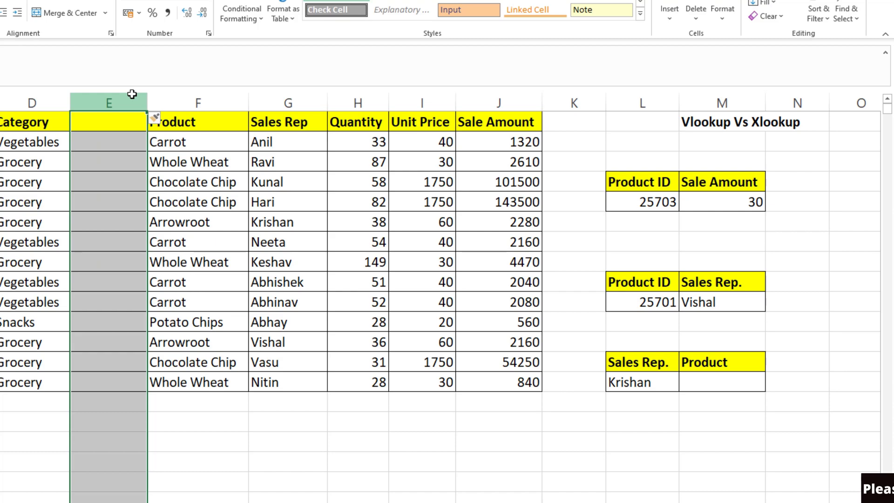
click(719, 208)
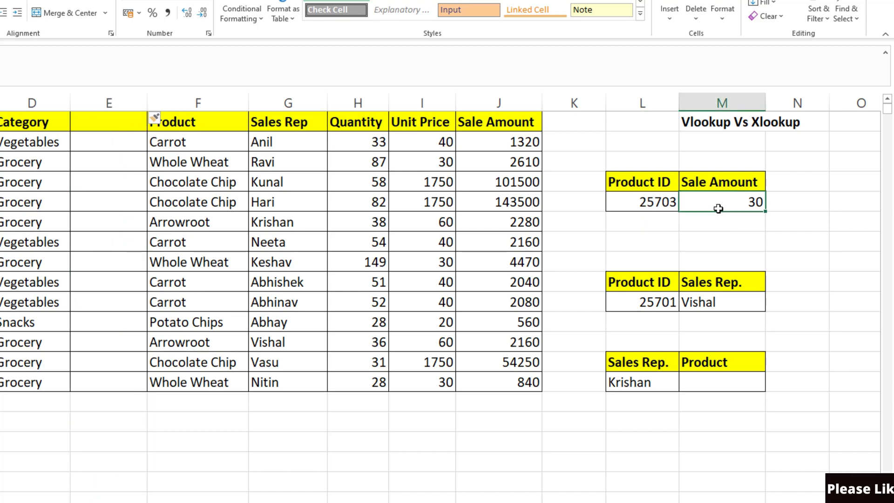
click(713, 303)
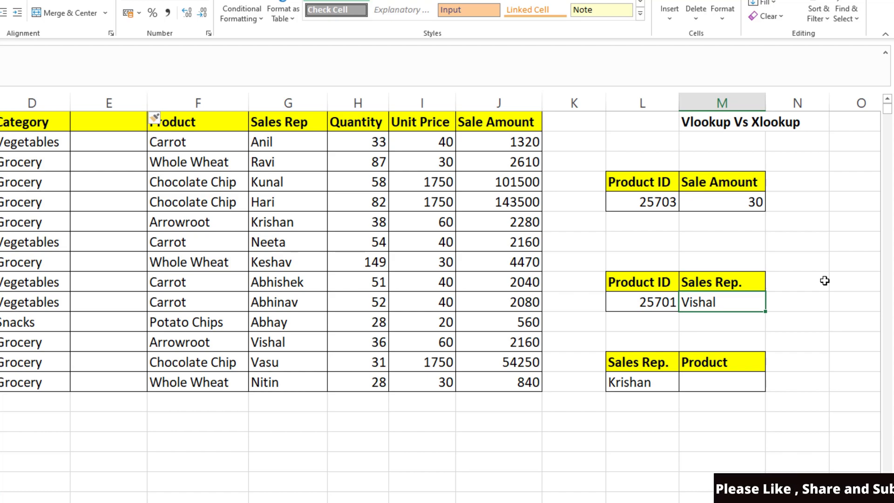
click(739, 206)
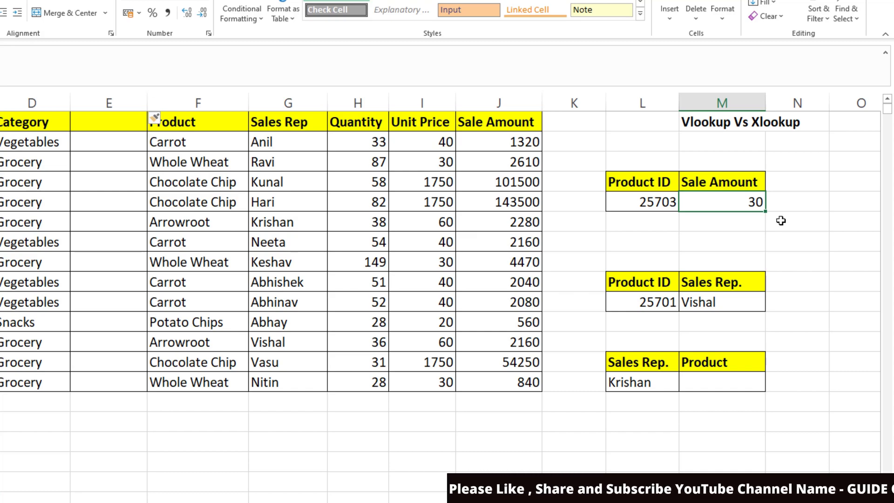
Examine the cell references in the Sale Amount VLOOKUP formula and the Sales Rep. XLOOKUP formula
double_click(735, 208)
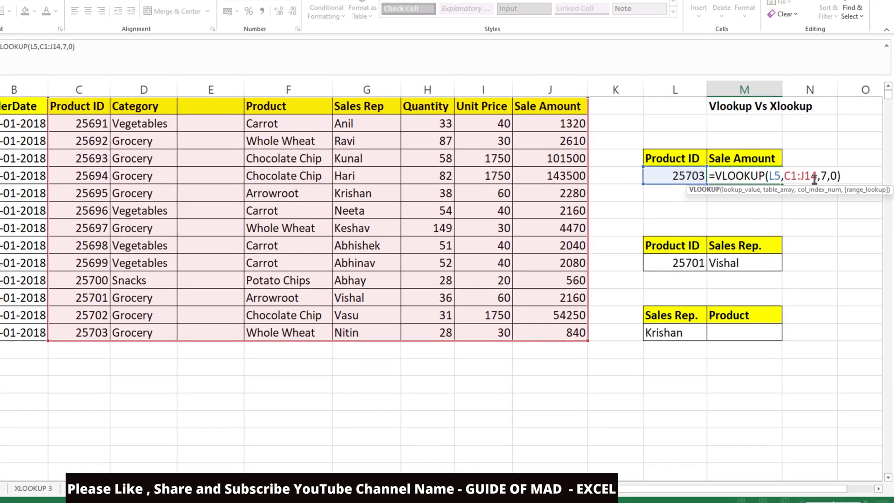
key(Escape)
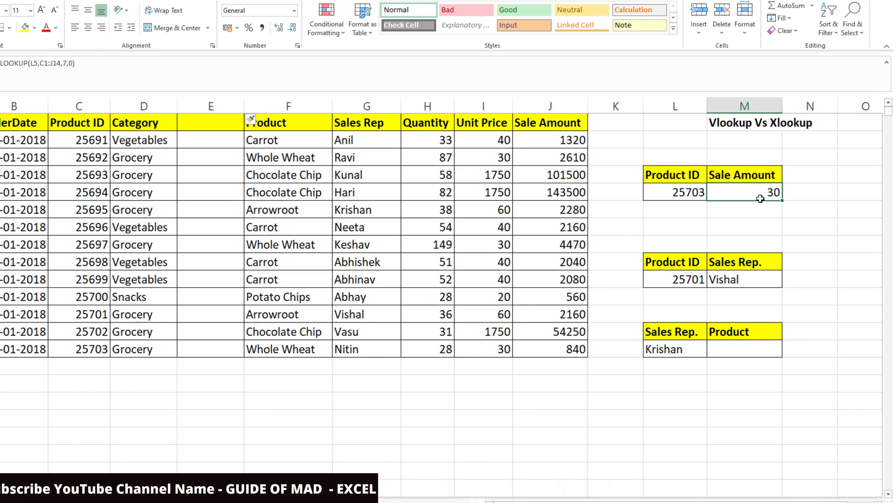
double_click(737, 280)
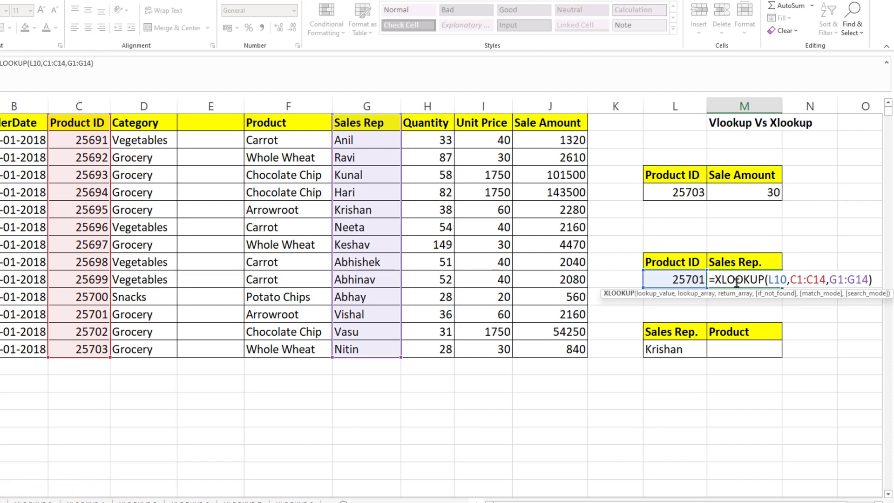
key(ctrl+Return)
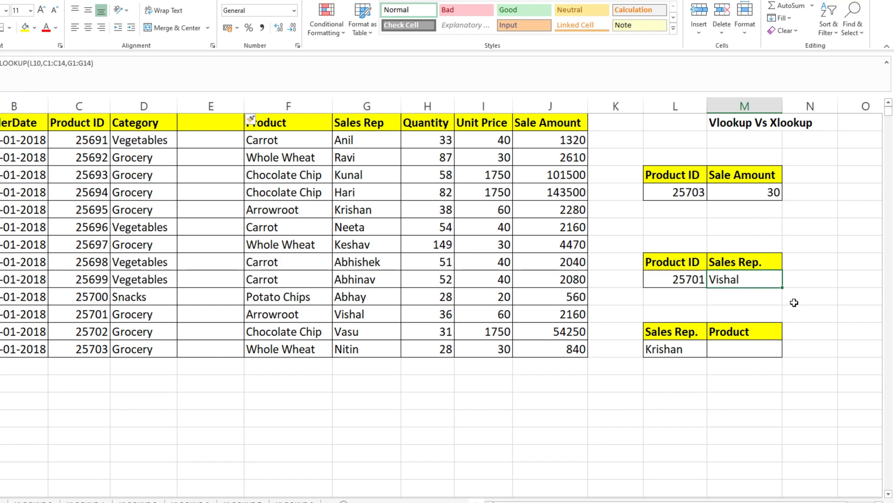
Set the Product ID to 25704 in both the Sale Amount and the Sales Rep. lookup tables
click(690, 194)
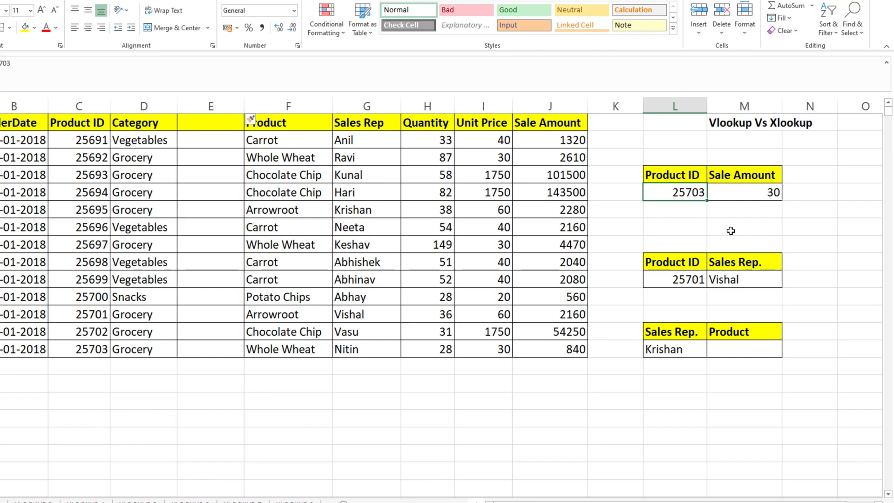
text(2)
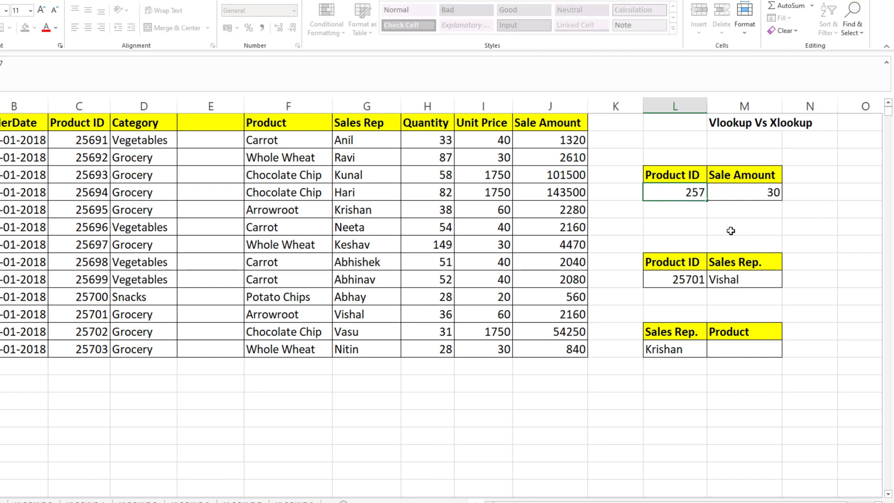
key(Return)
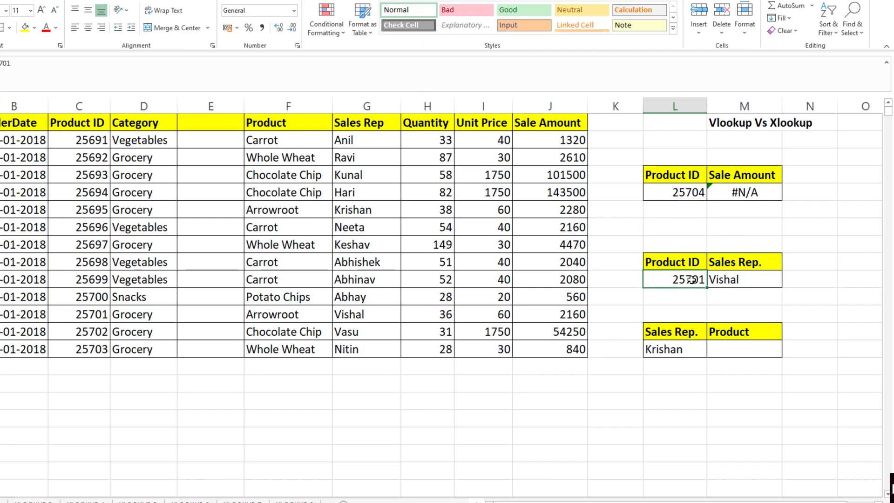
text(2)
key(Return)
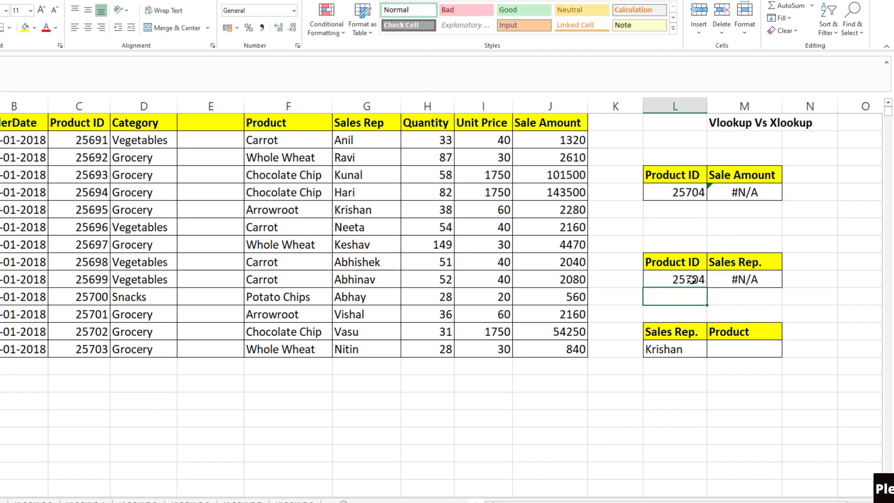
Add "NOT FOUND" as the if_not_found argument of the Sales Rep. XLOOKUP formula in M10
click(746, 284)
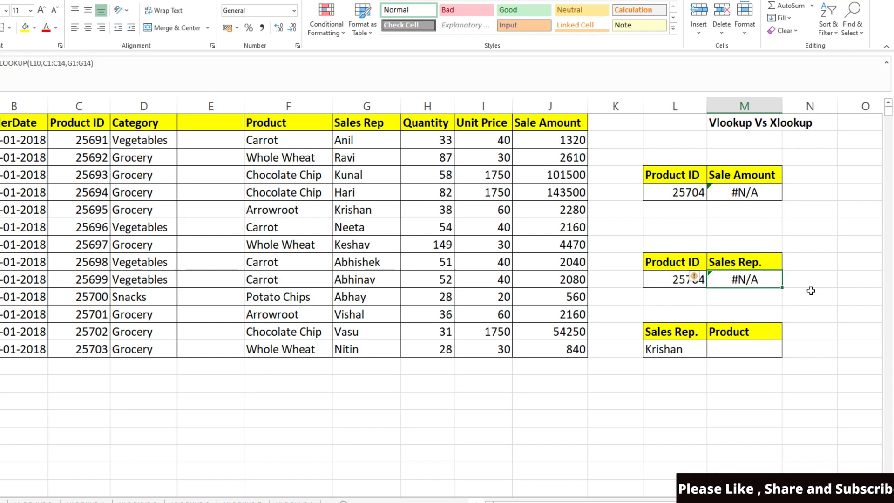
click(811, 291)
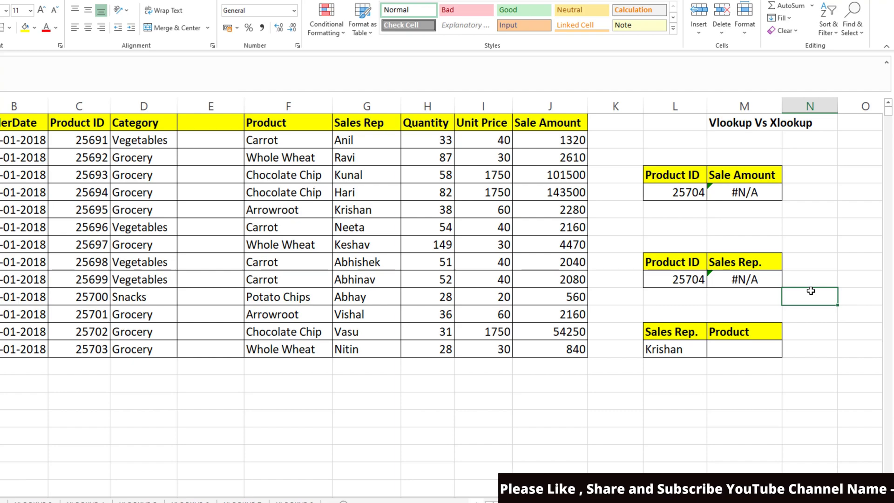
key(Left)
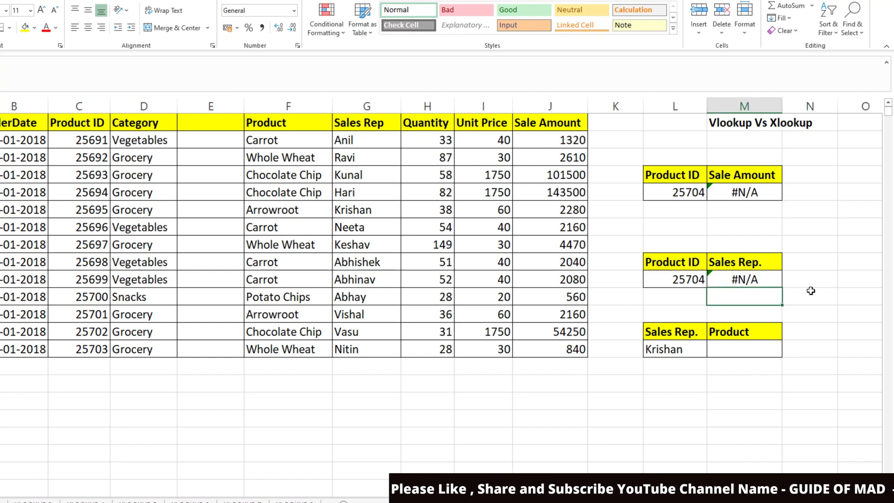
key(Up)
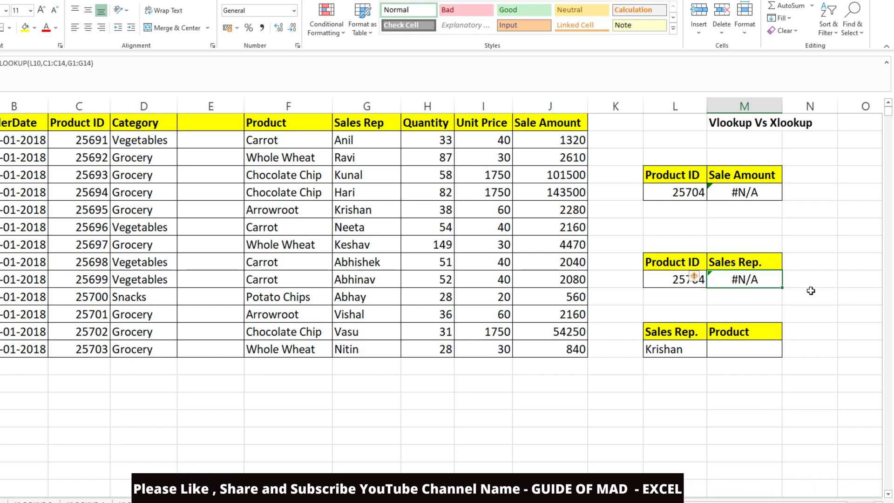
key(F2)
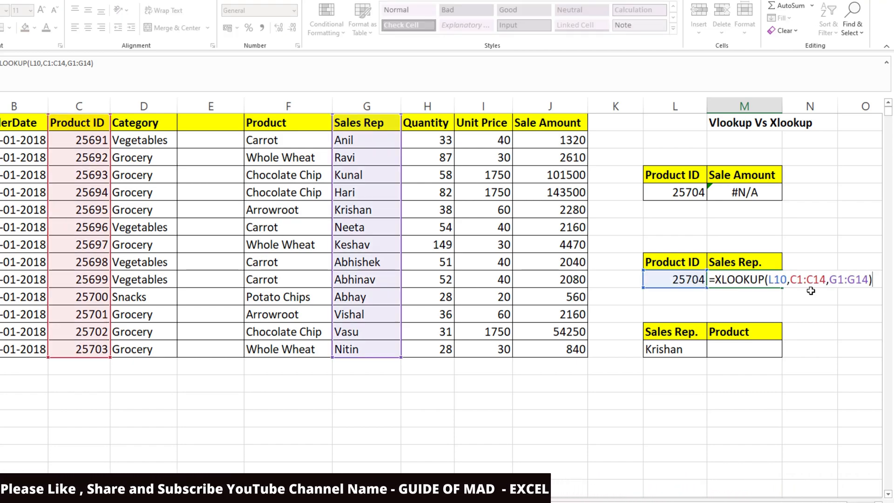
key(BackSpace)
text(,)
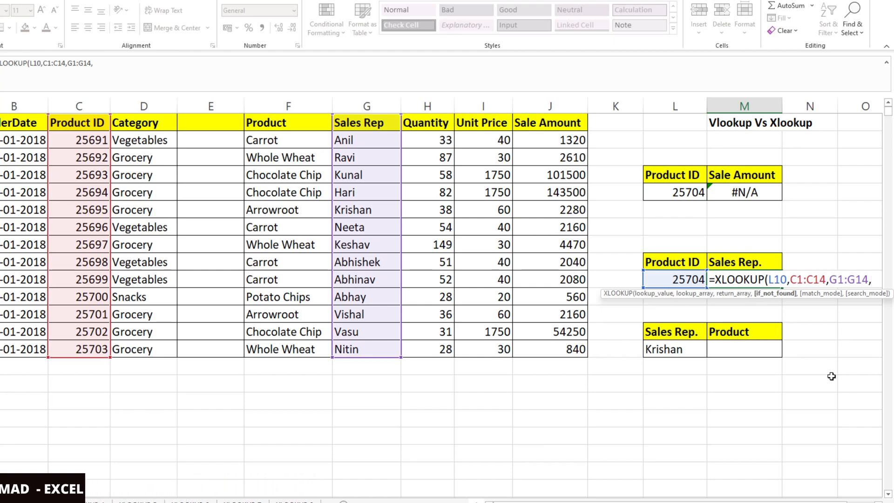
text(nO)
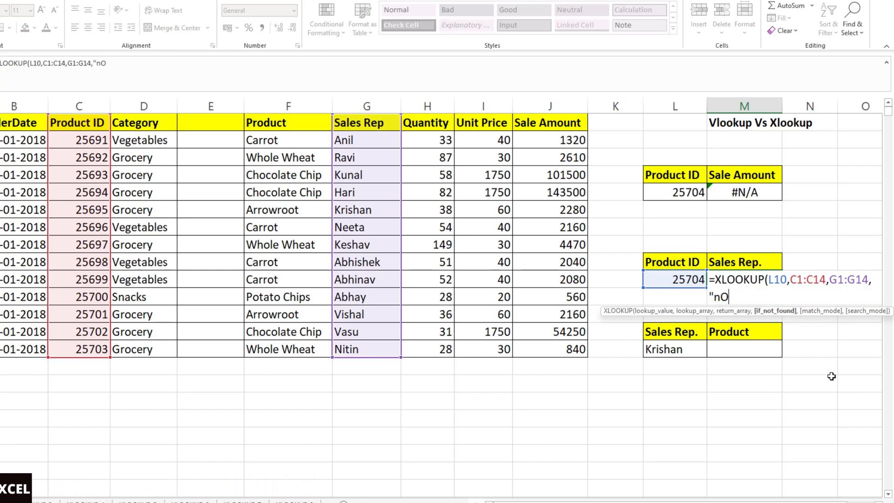
key(BackSpace)
text(NOT FOUND)
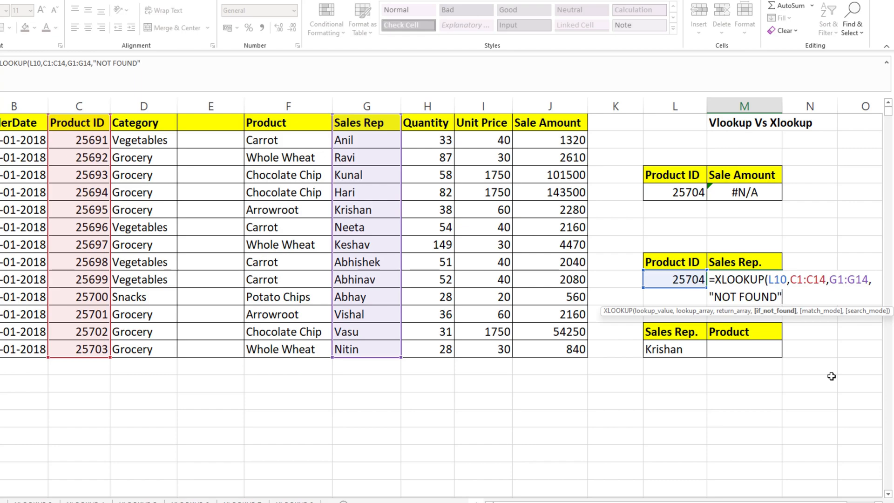
key(Return)
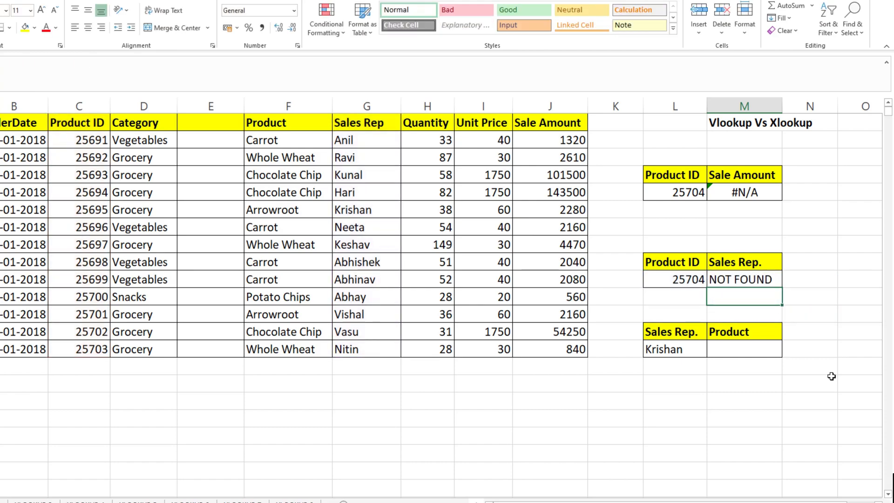
key(Up)
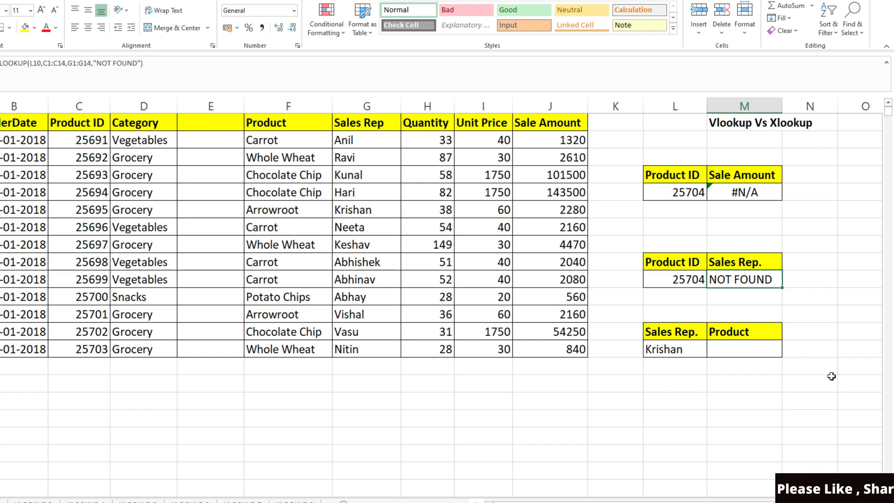
Try to build a VLOOKUP formula in M14 with lookup value L14 and table array F1:J14, leaving the cell empty
click(761, 353)
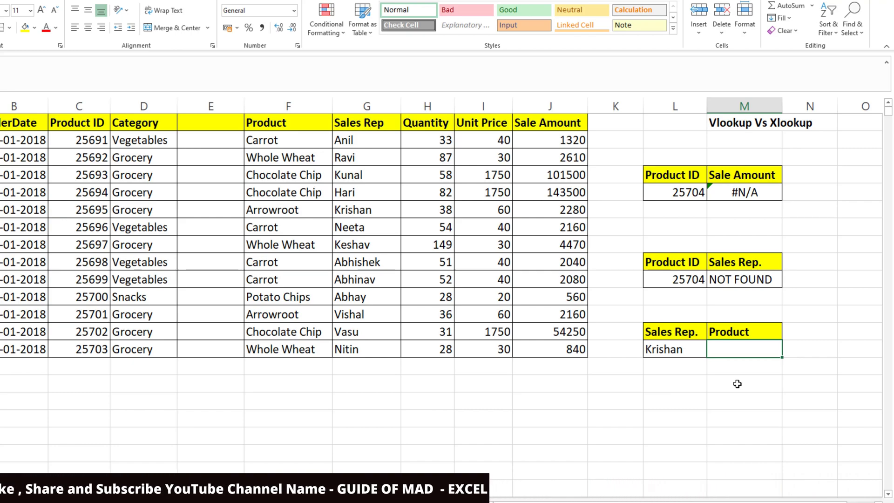
text(=VLOOKUP()
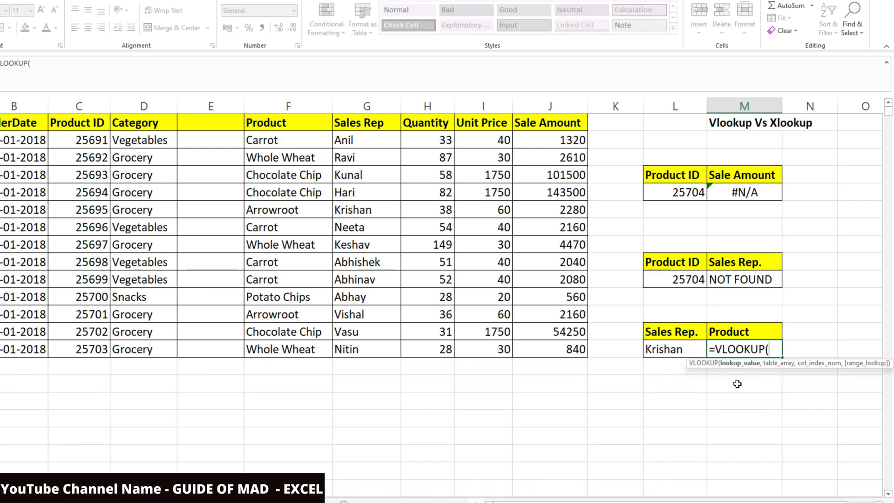
key(Left)
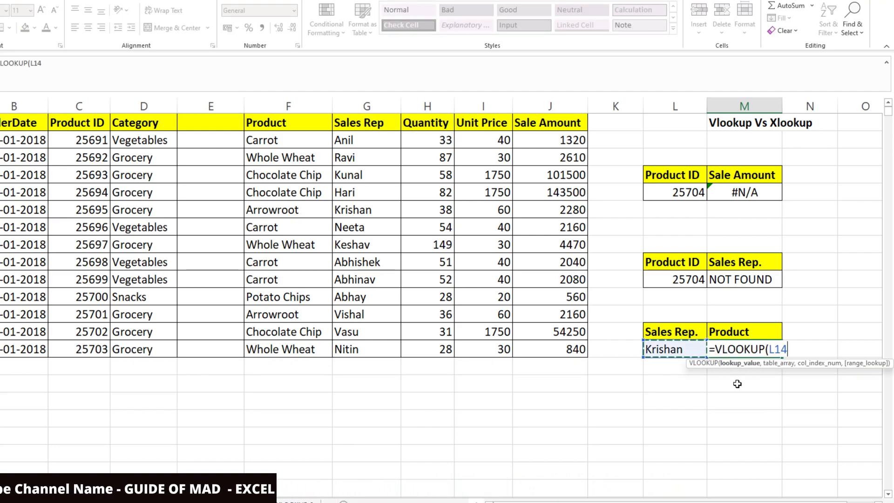
text(,)
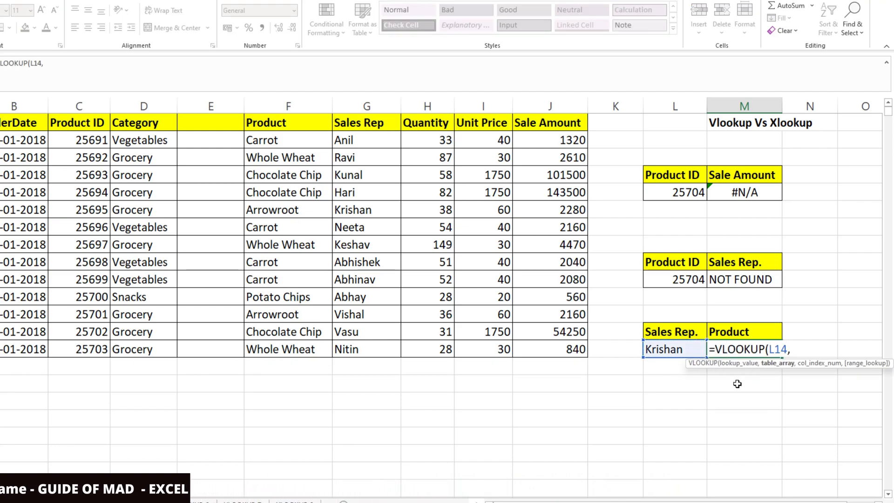
drag(63, 123, 180, 194)
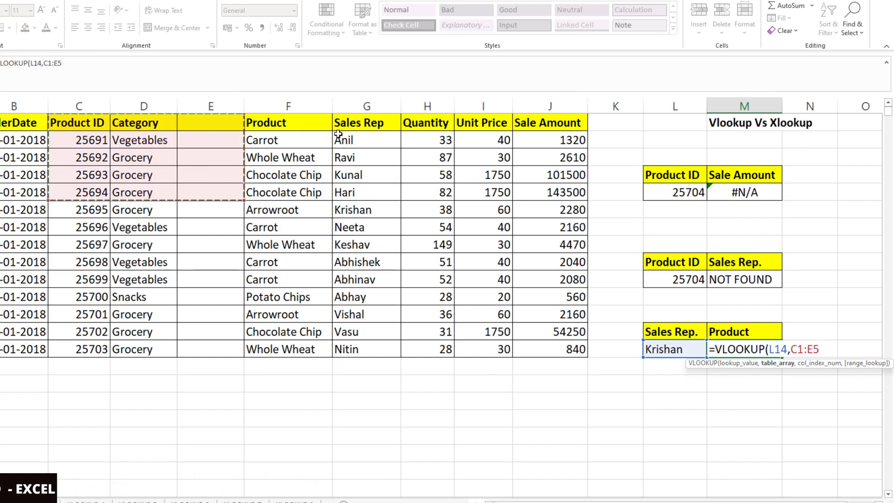
drag(345, 130, 553, 354)
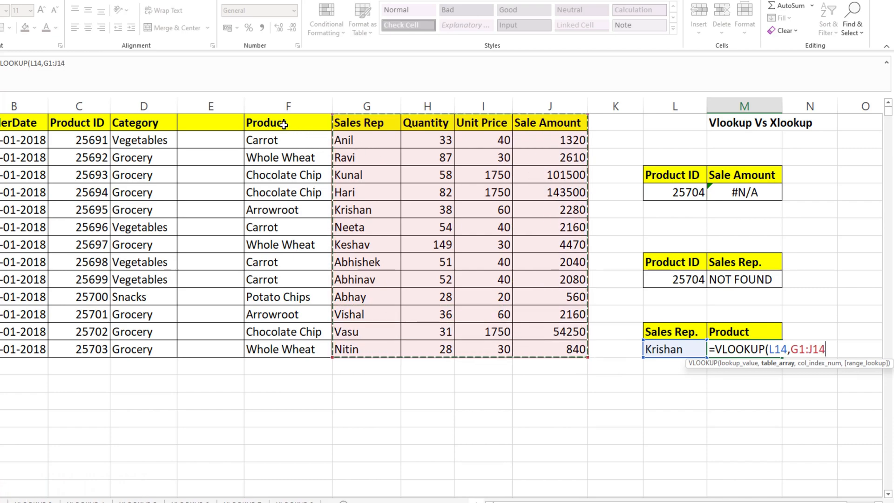
drag(283, 124, 550, 349)
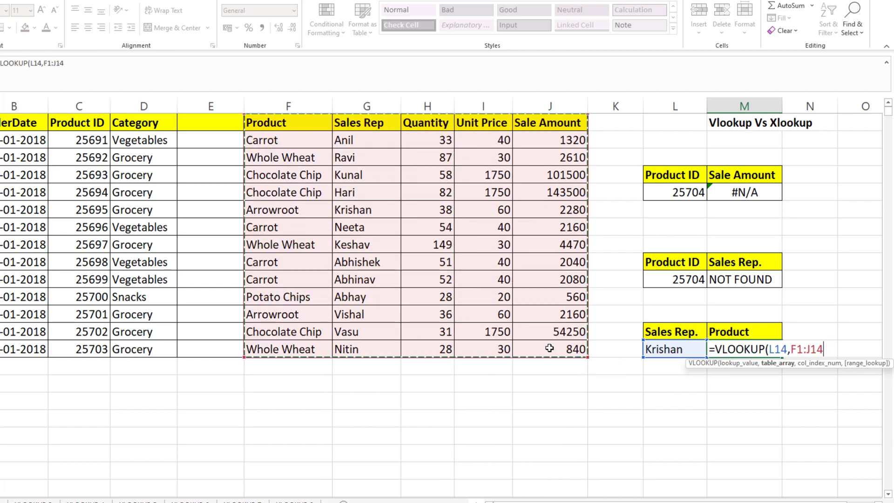
text(,)
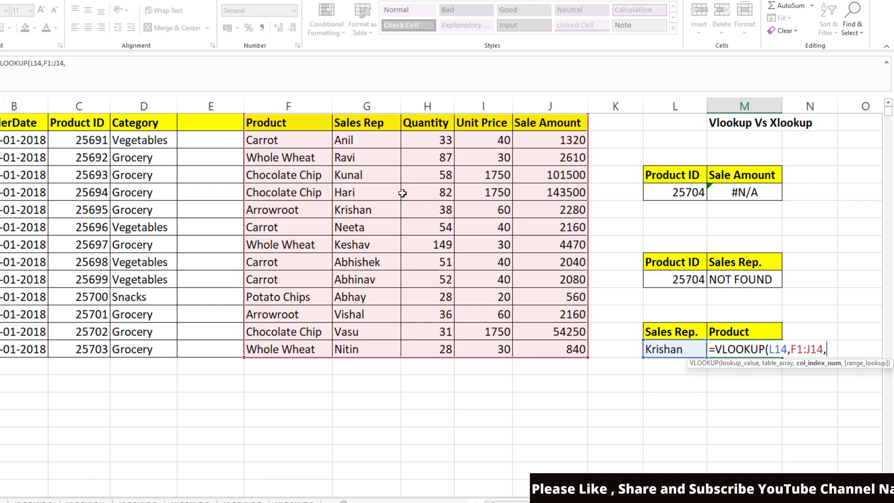
key(Escape)
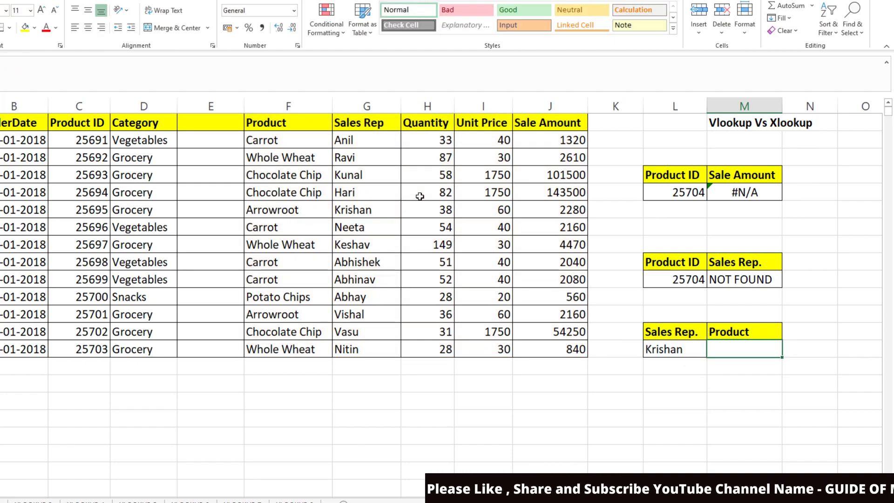
Enter an XLOOKUP formula in M14 with lookup value L14, lookup array G1:G14 and return array F1:F14
text(=)
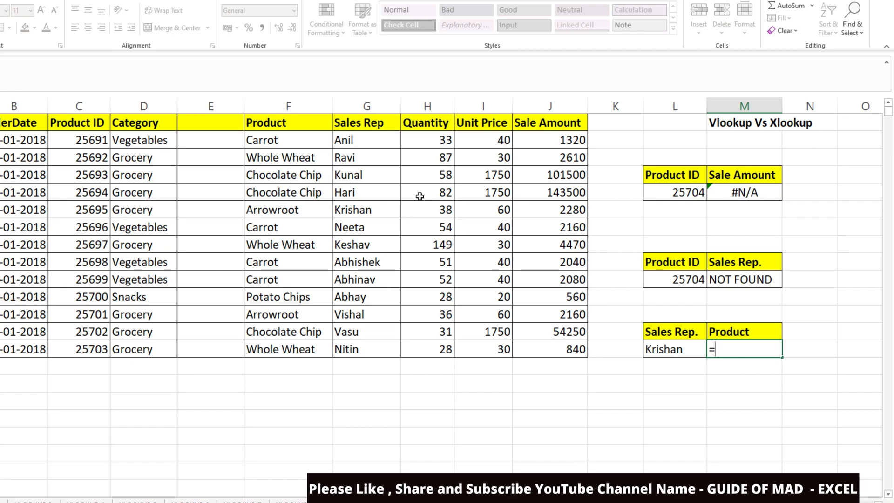
text(XL)
key(Tab)
key(Left)
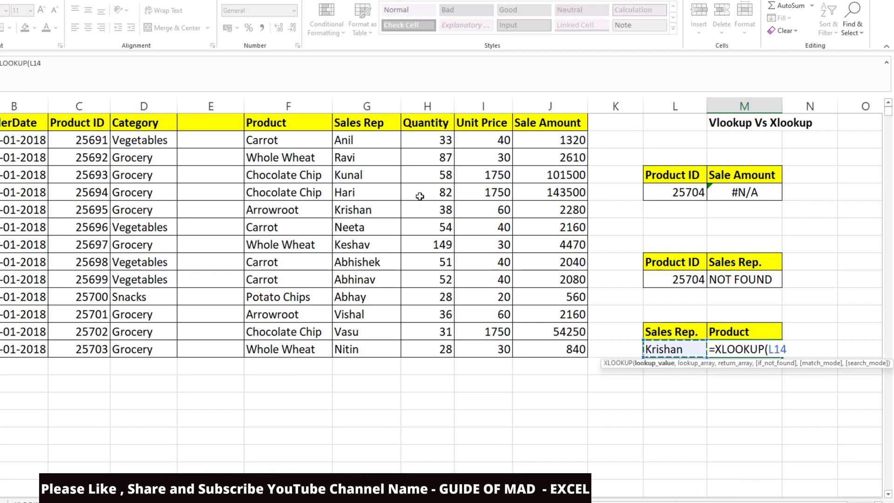
text(,)
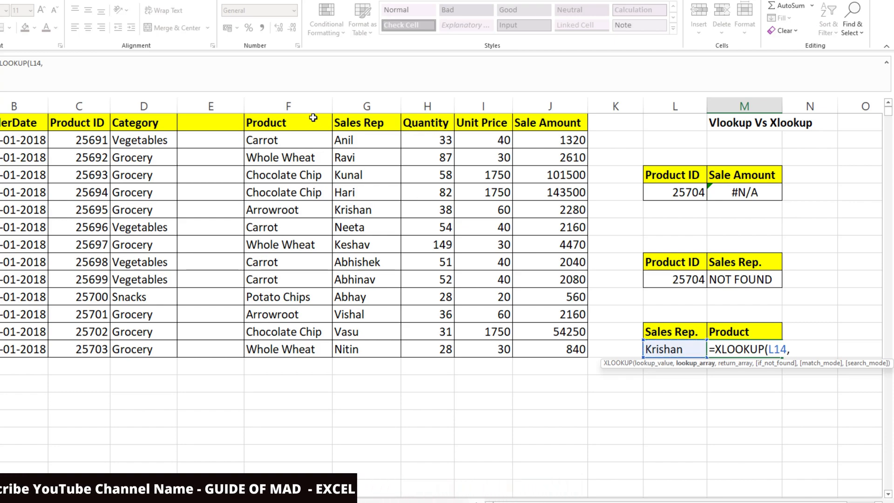
drag(357, 122, 360, 353)
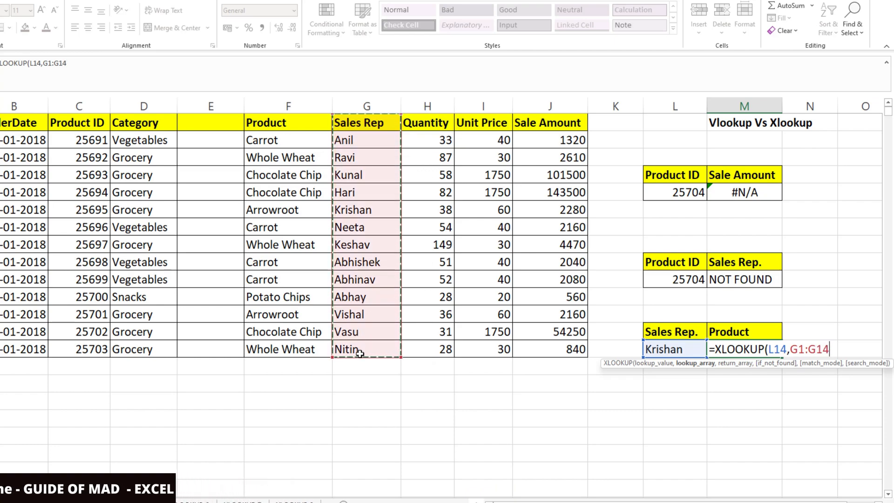
text(,)
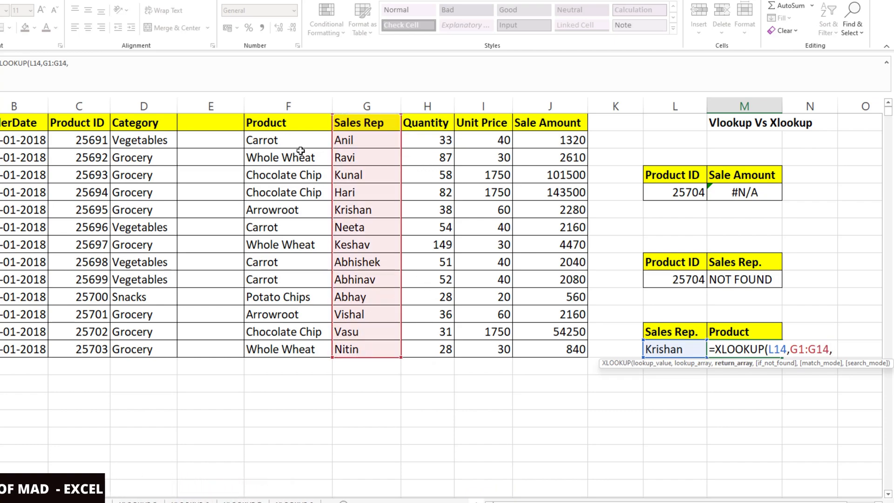
drag(294, 123, 303, 345)
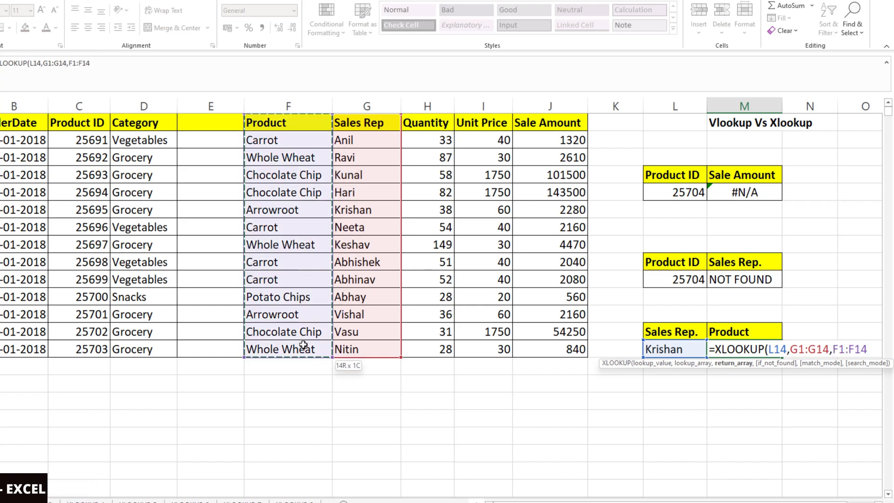
text())
key(Return)
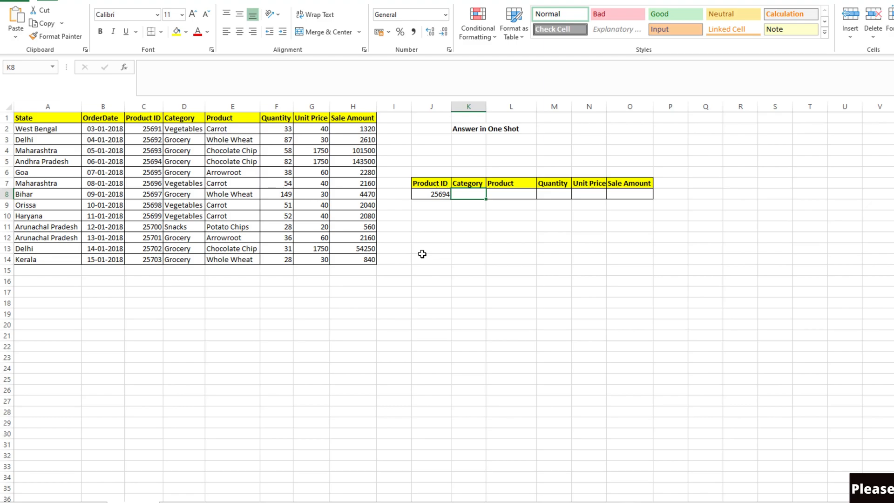
On the Answer in One Shot sheet, enter an XLOOKUP in K8 with lookup value J8, lookup array C1:C14 and return array D1:H14
scroll(654, 286, up, 3)
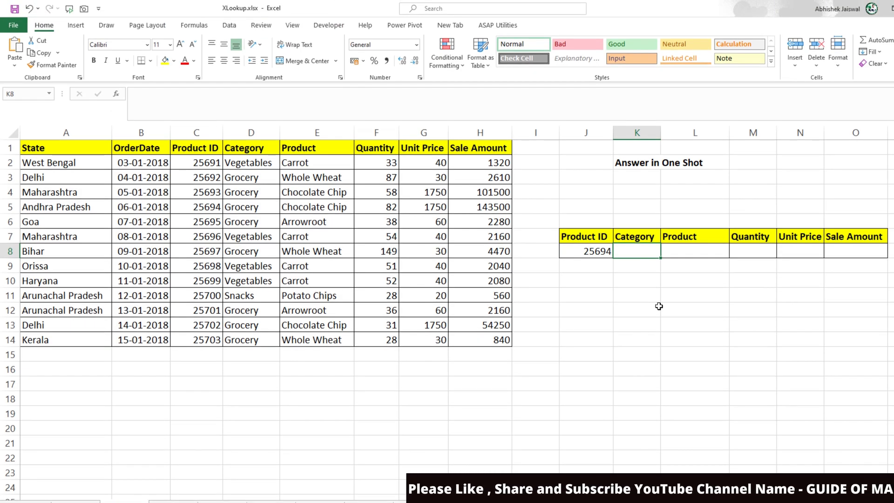
text(=XLOOKUP()
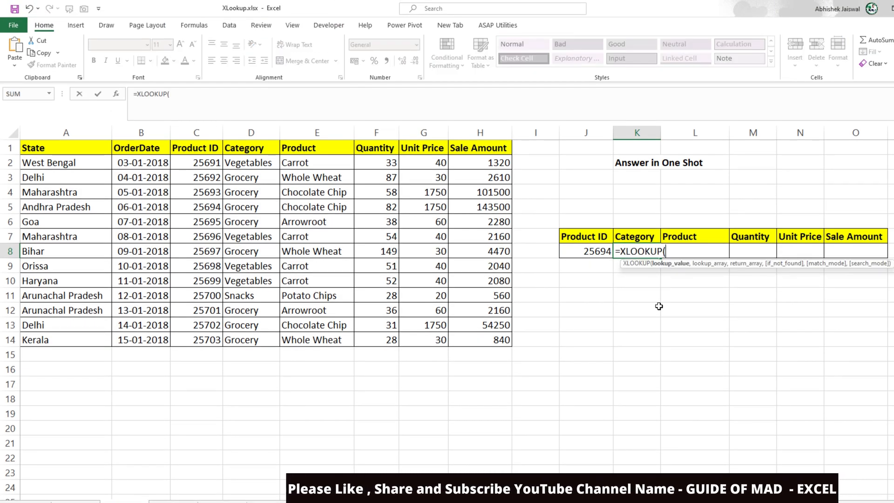
key(Left)
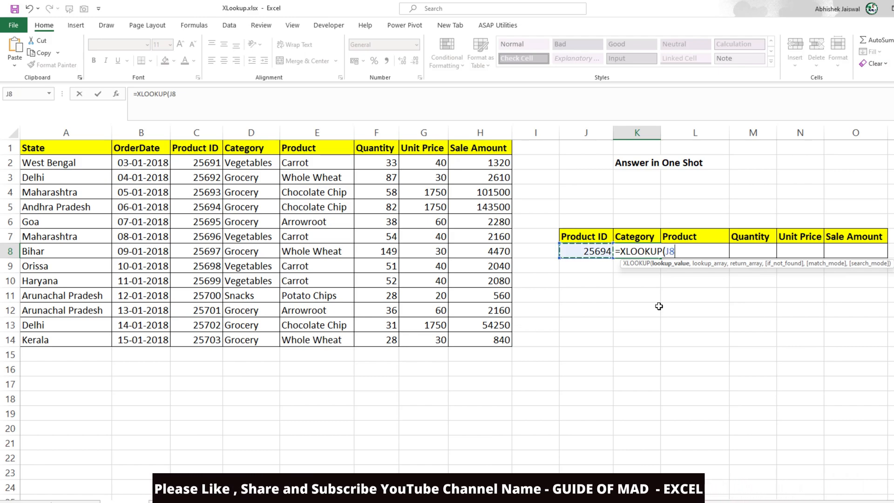
text(,)
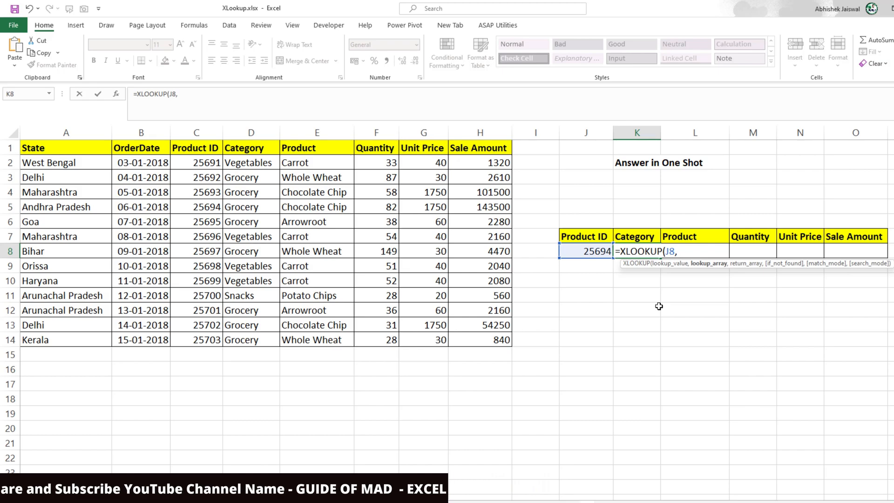
drag(205, 148, 220, 336)
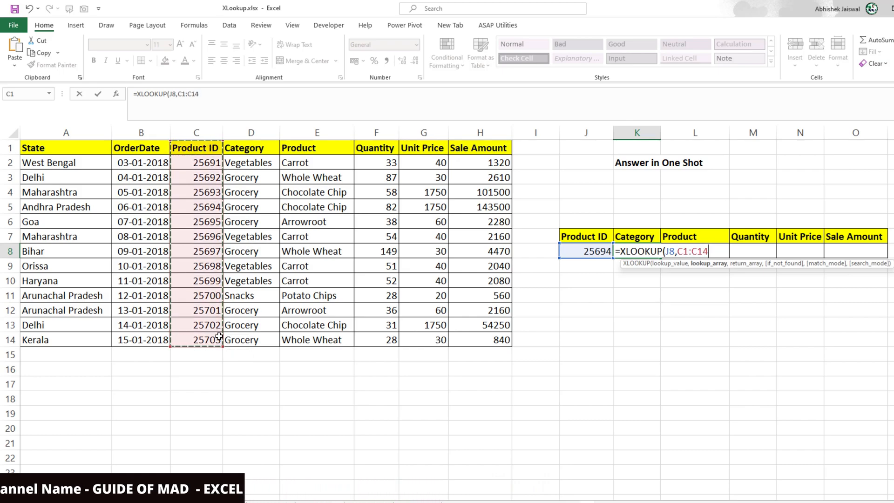
text(,)
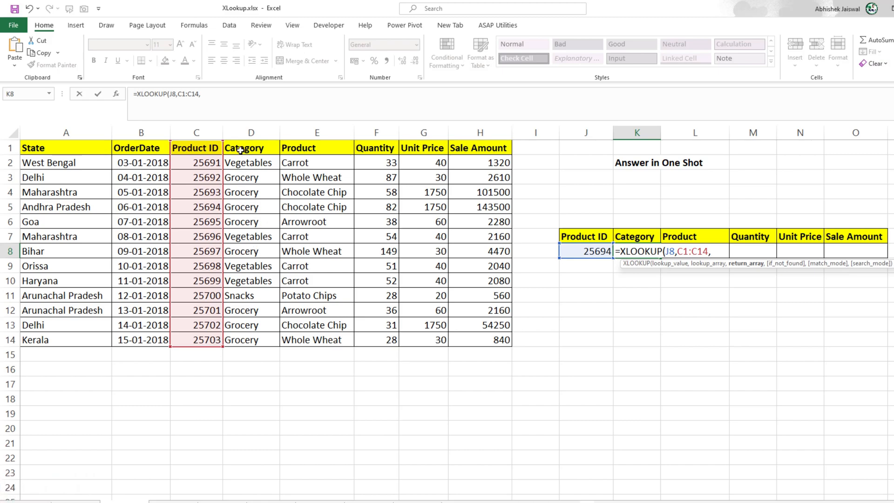
drag(241, 150, 487, 334)
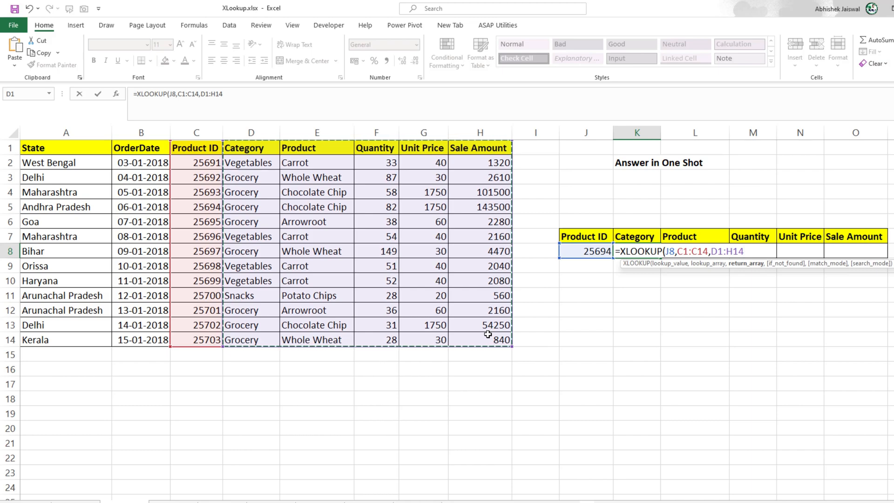
key(Return)
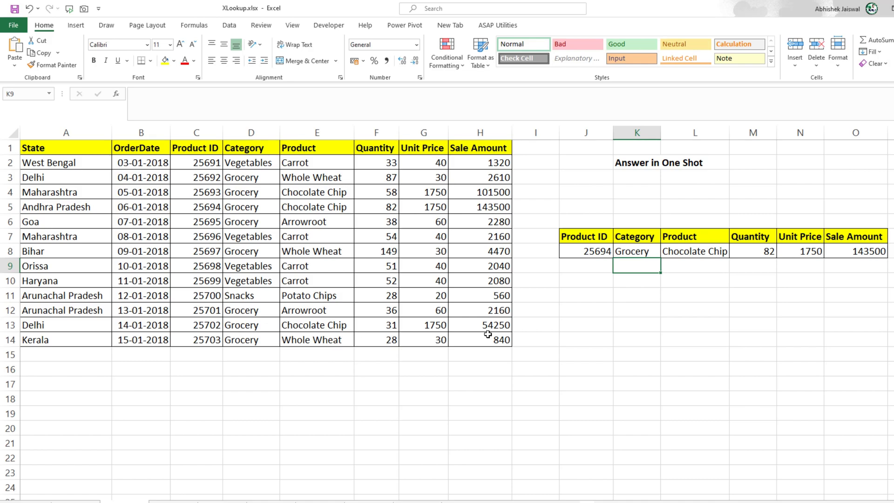
Test the spilled XLOOKUP with product ID 25704 in J8, and undo the ID change
click(590, 248)
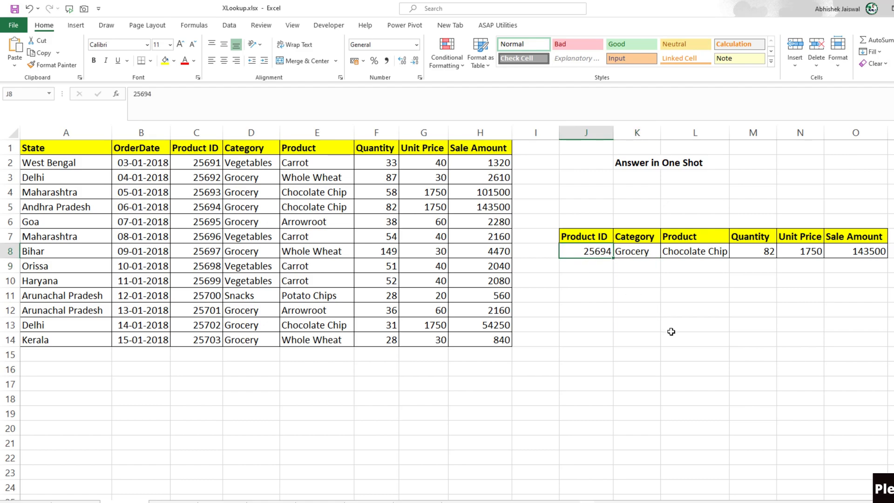
text(2570)
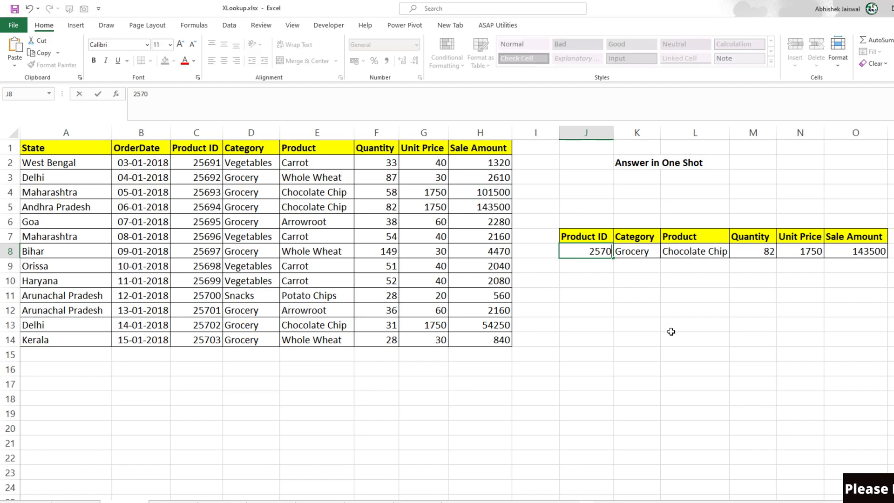
text(4)
key(Return)
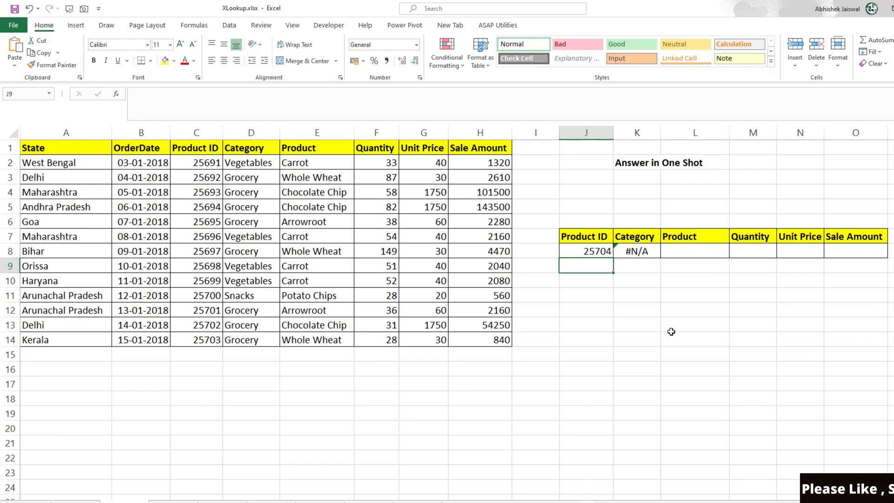
key(ctrl+z)
Examine the spilled cells K8:O8 and the arguments of the XLOOKUP formula in K8, comparing it with the formula shown for L8
click(646, 254)
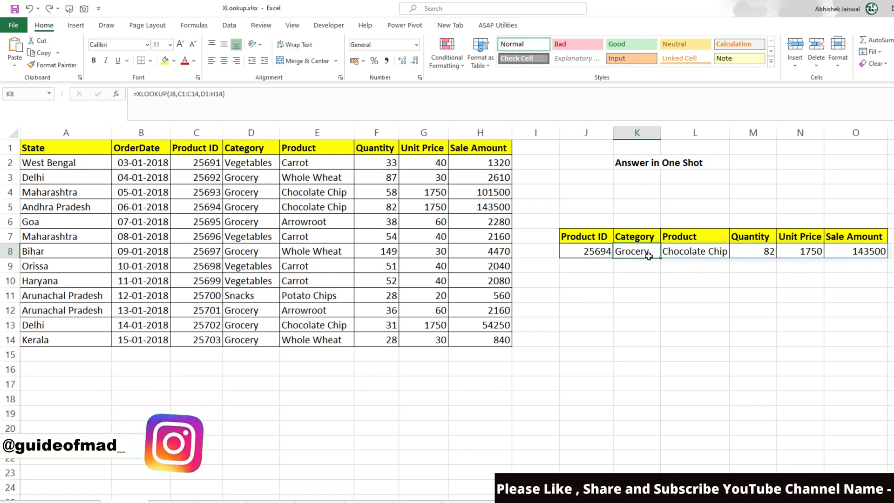
drag(649, 256, 860, 253)
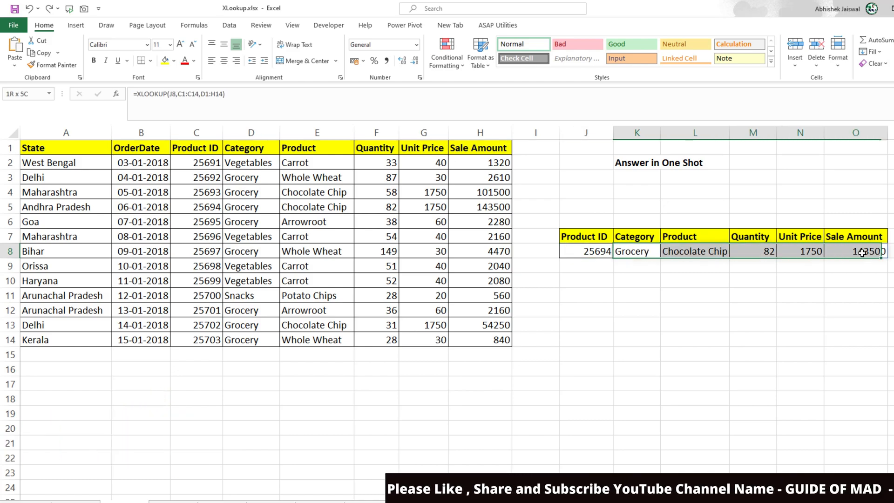
click(682, 257)
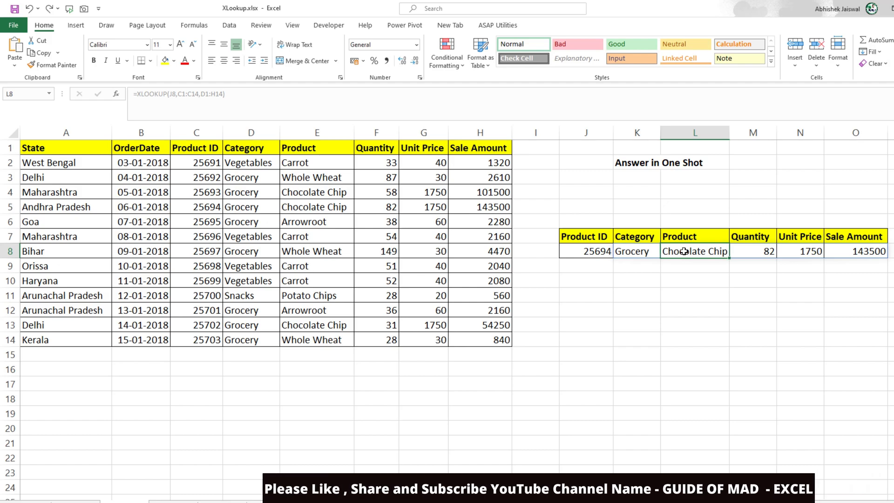
click(631, 254)
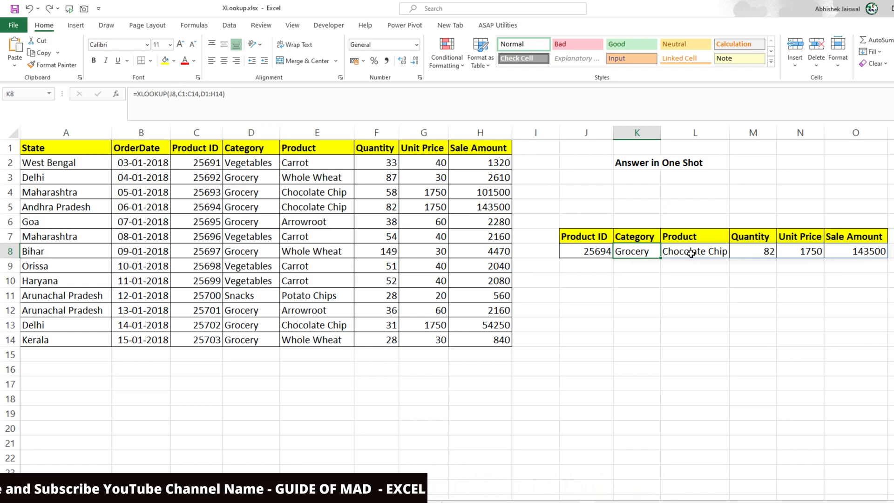
click(689, 252)
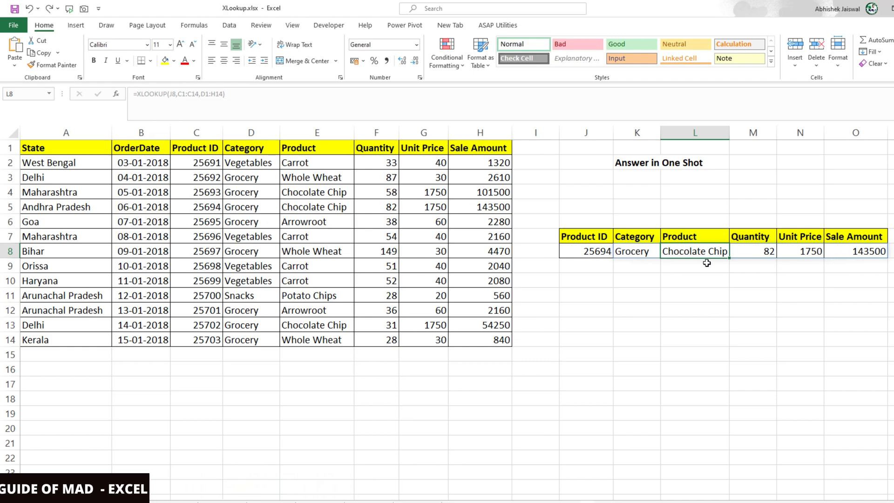
click(640, 250)
double_click(641, 251)
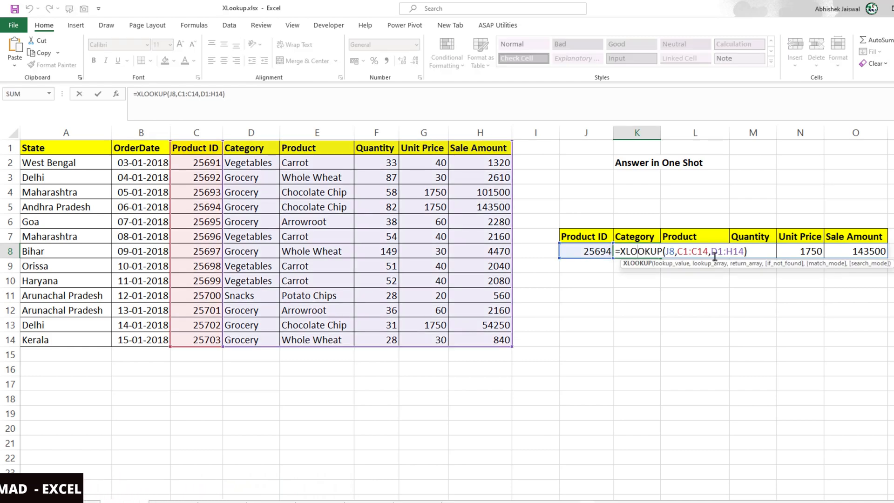
click(744, 252)
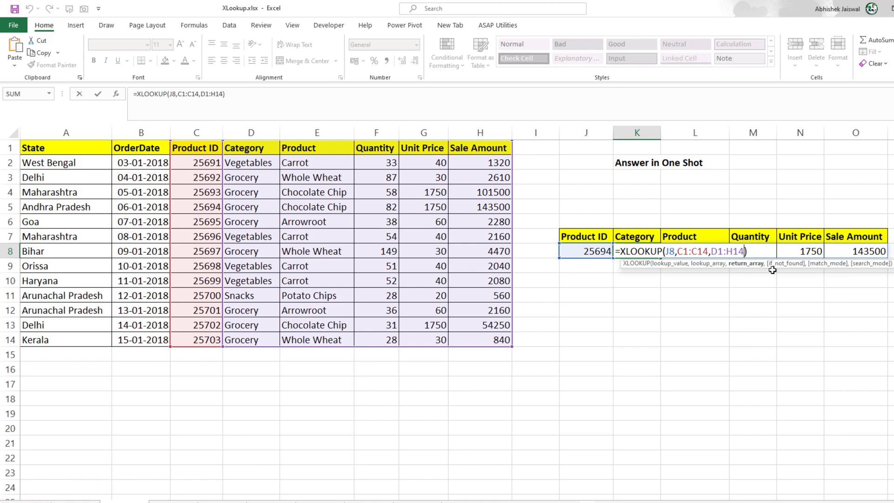
key(ctrl+Return)
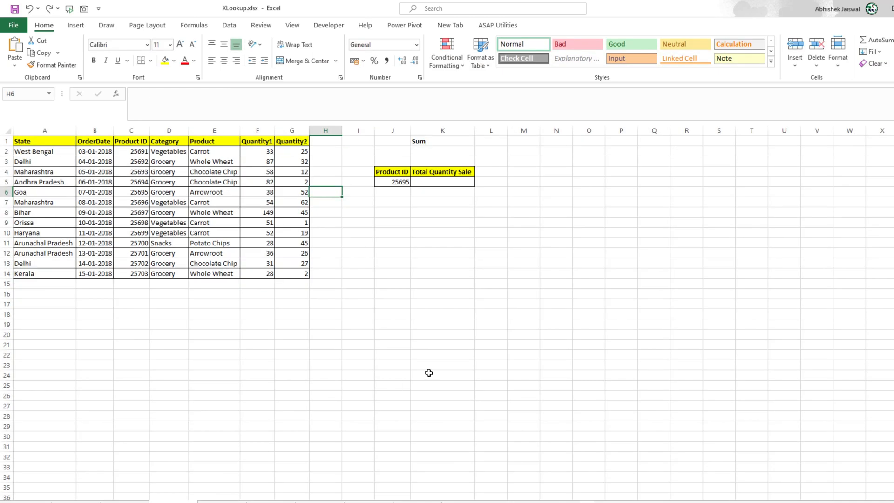
On the Sum sheet, autofit the OrderDate column's width
scroll(516, 340, up, 3)
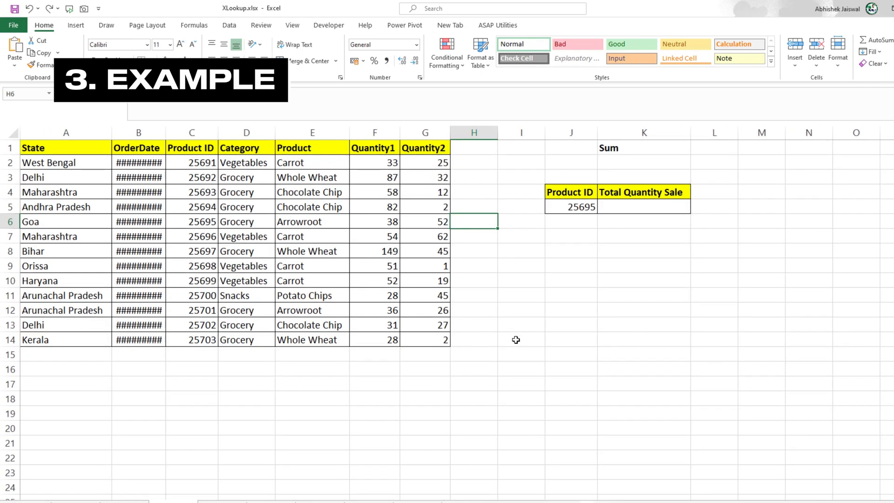
double_click(166, 132)
Enter an XLOOKUP in K5 with lookup value J5, lookup array C1:C14 and return array F1:F14+G1:G14, and check it against F6:G6
click(642, 208)
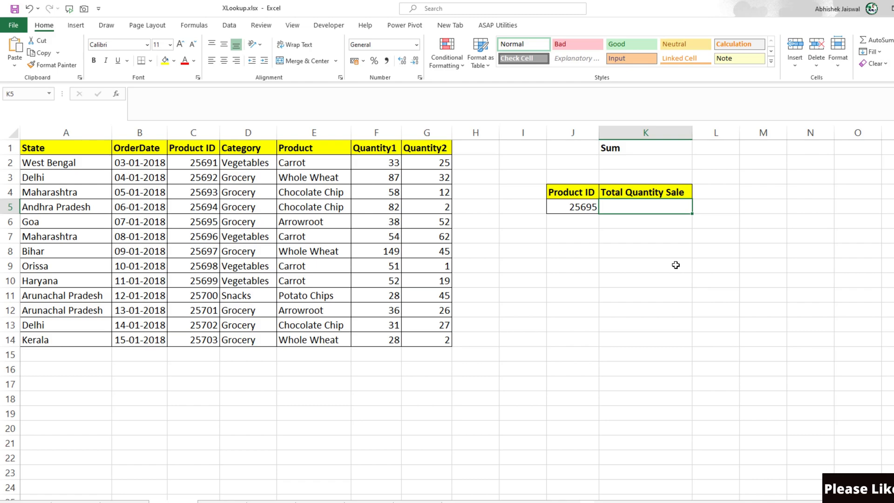
text(=XL)
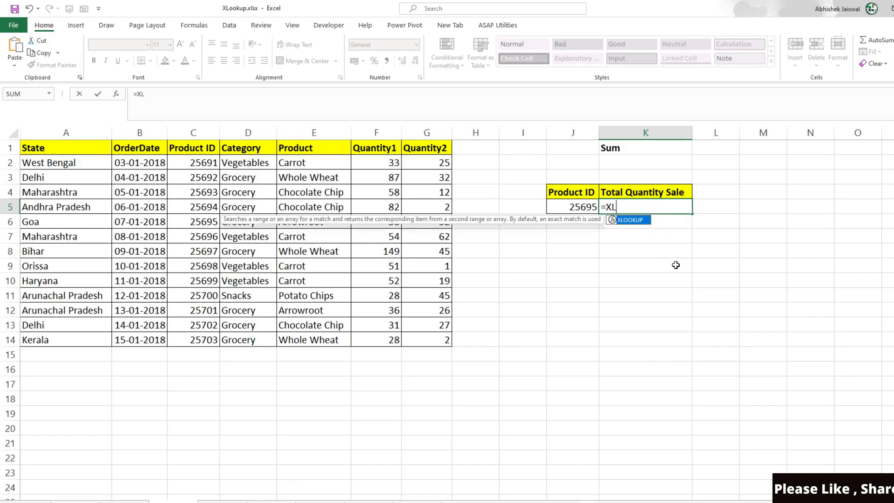
key(Tab)
key(Left)
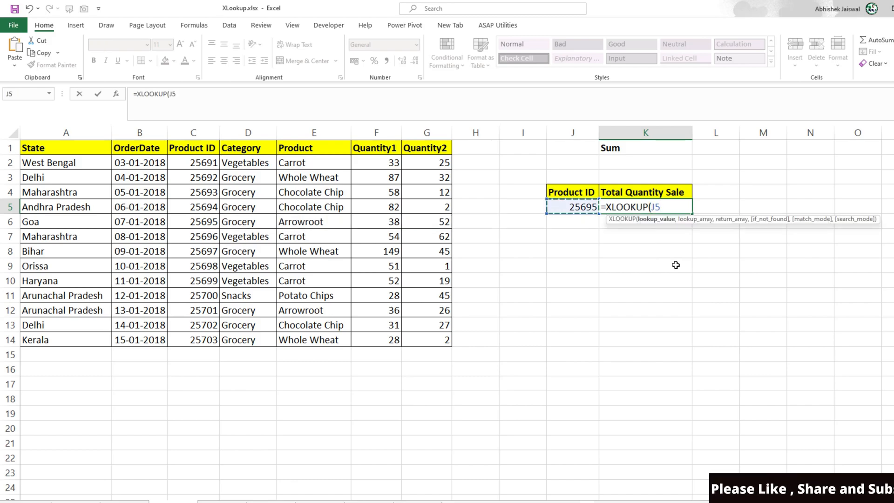
text(,)
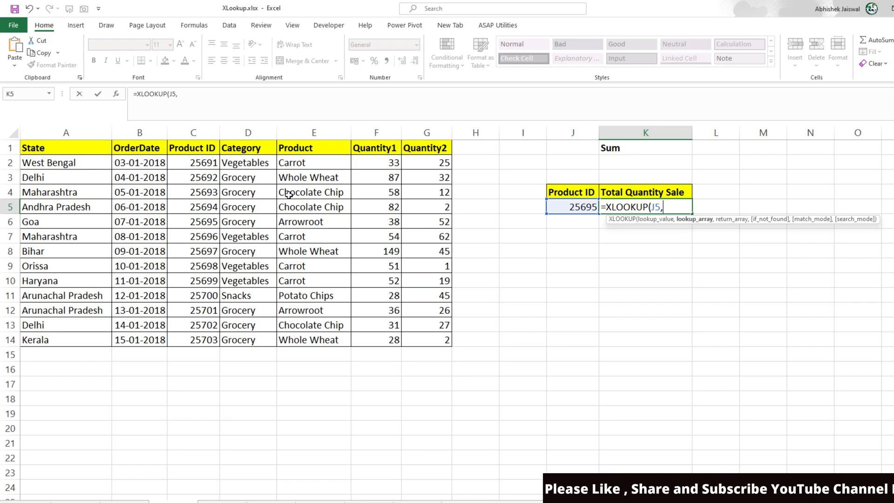
drag(182, 148, 204, 340)
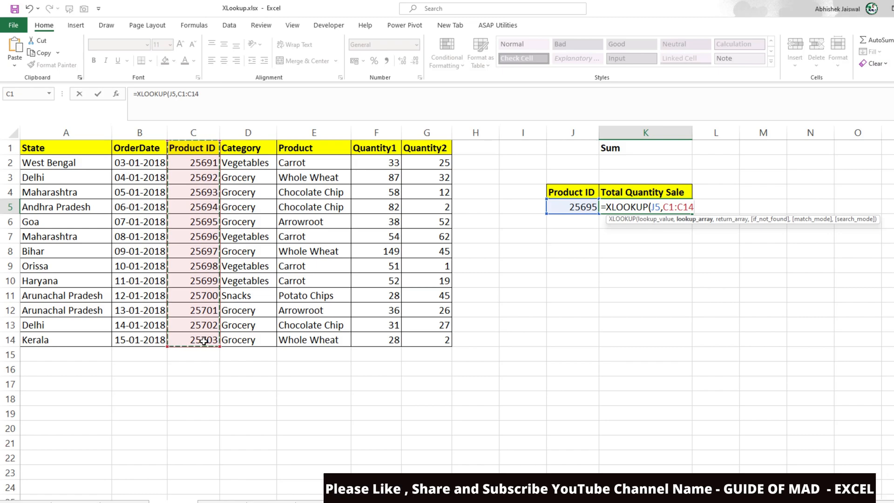
text(,)
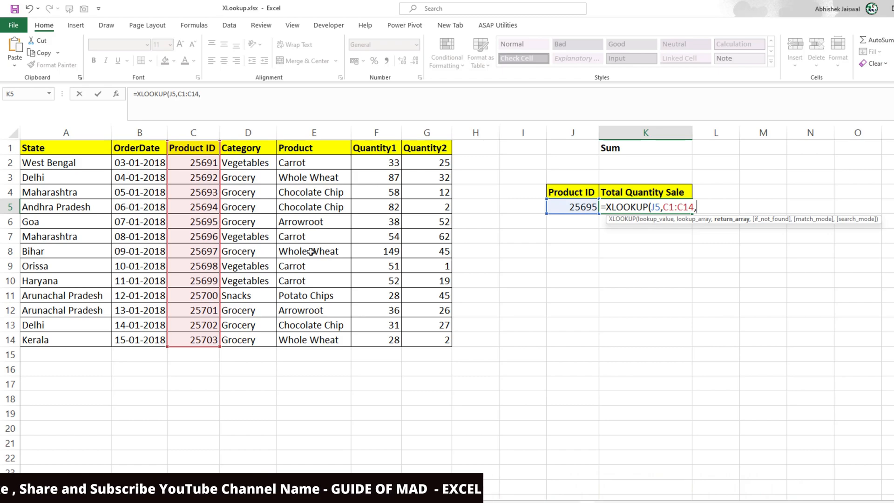
drag(378, 149, 388, 341)
text(+)
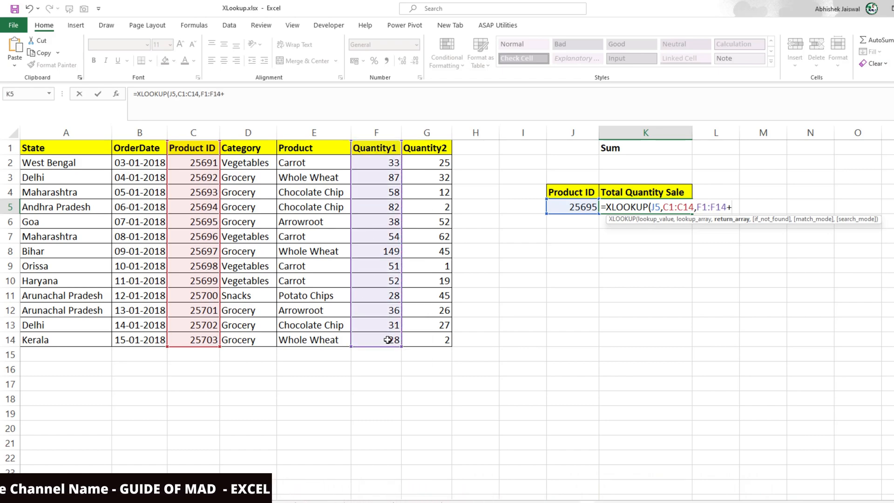
drag(427, 145, 428, 335)
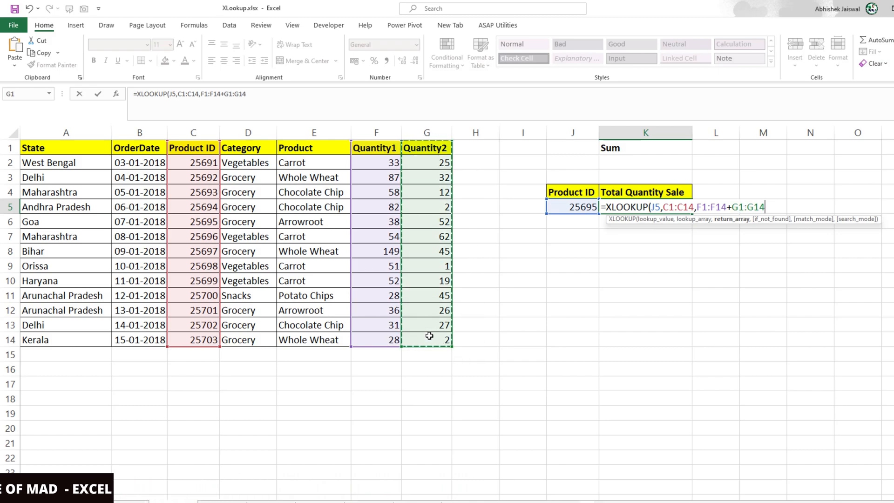
text())
key(Return)
key(Up)
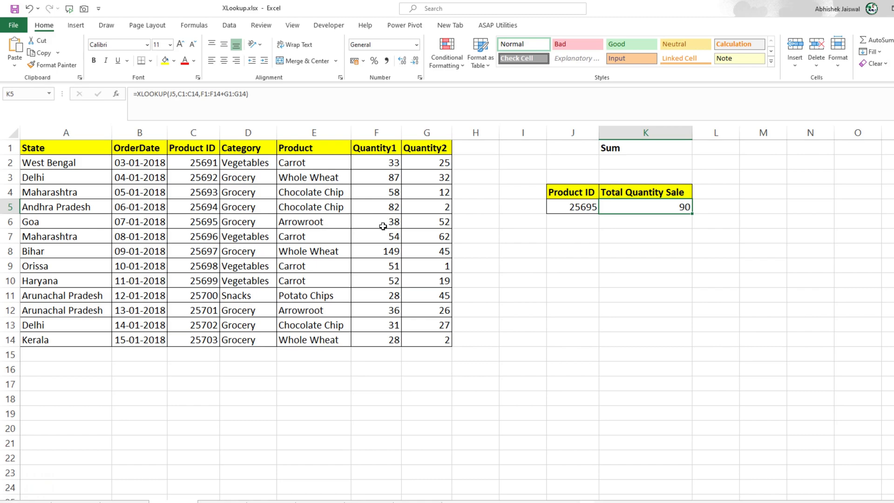
drag(383, 227, 429, 224)
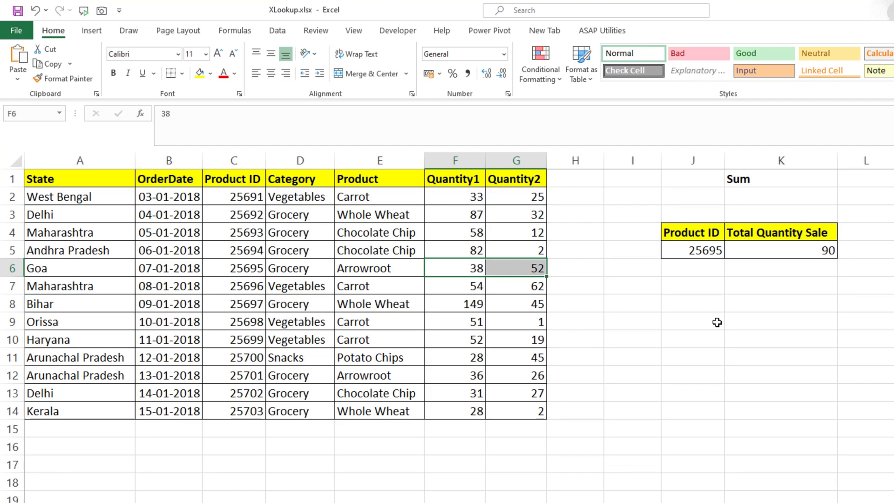
click(717, 322)
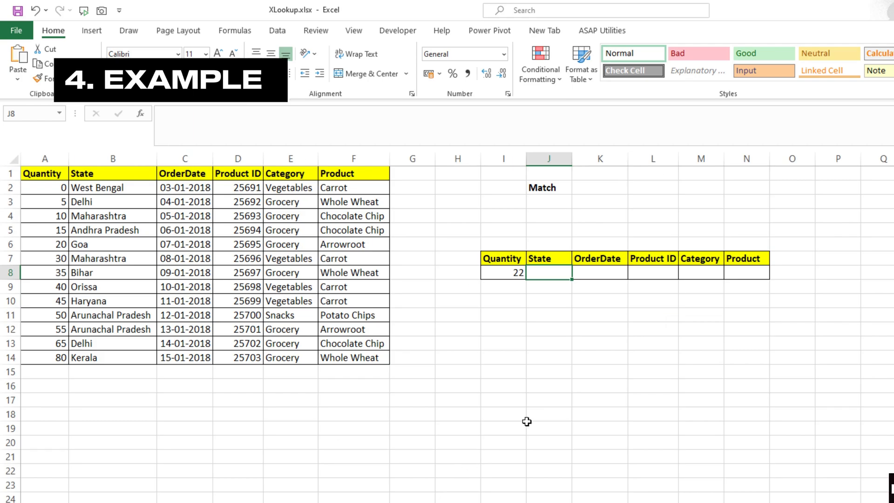
On the Match sheet, enter an XLOOKUP in J8 with I8, A1:A14 and B1:F14, leaving if_not_found blank and setting match mode to -1
scroll(527, 422, up, 1)
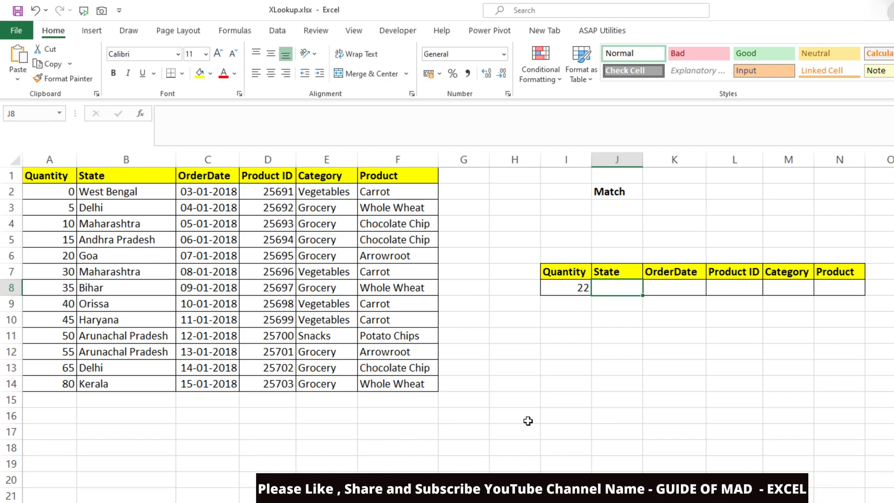
key(F2)
text(=XL)
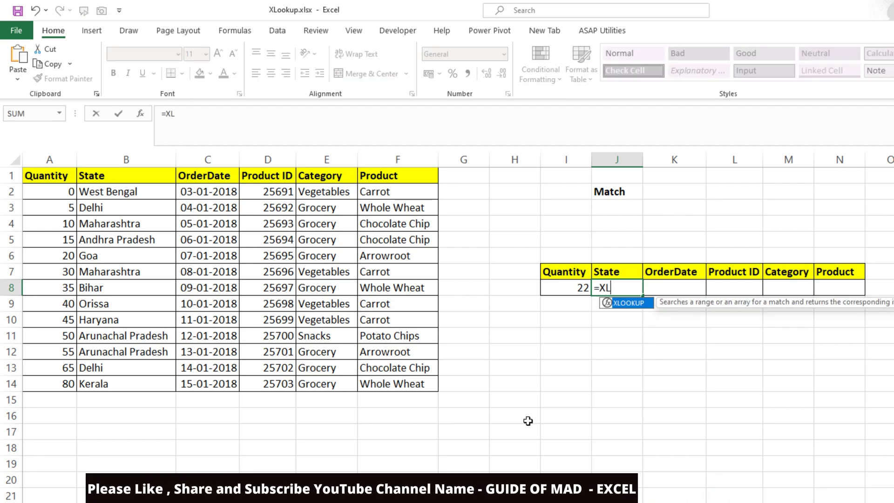
key(Tab)
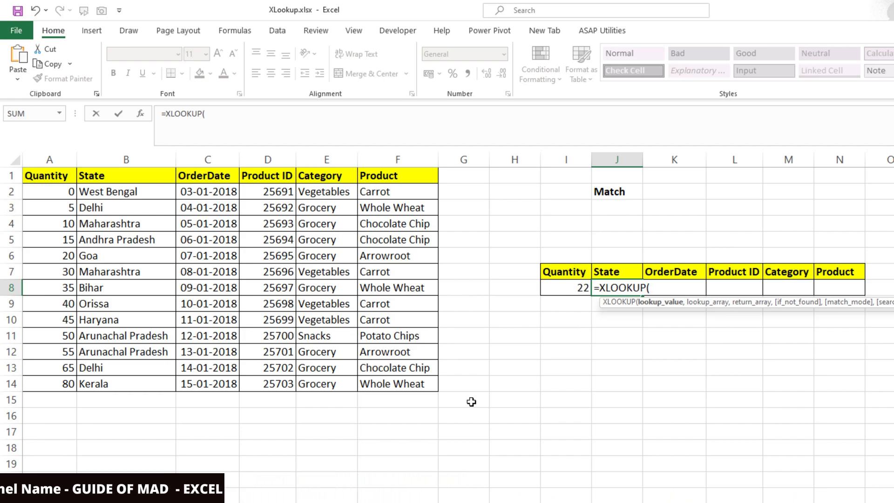
click(561, 286)
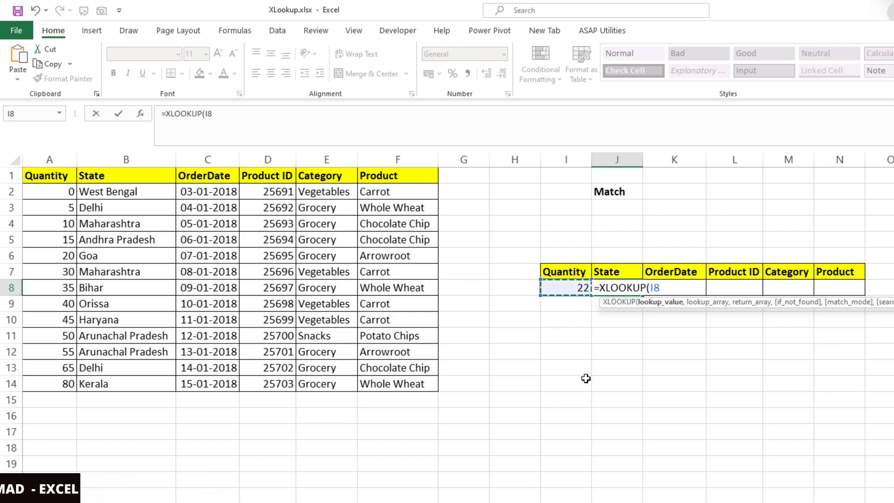
text(,)
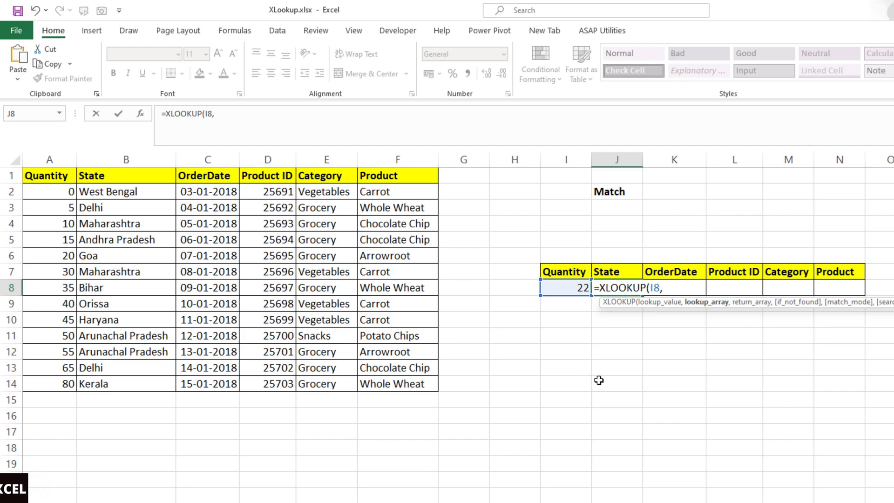
drag(48, 182, 43, 378)
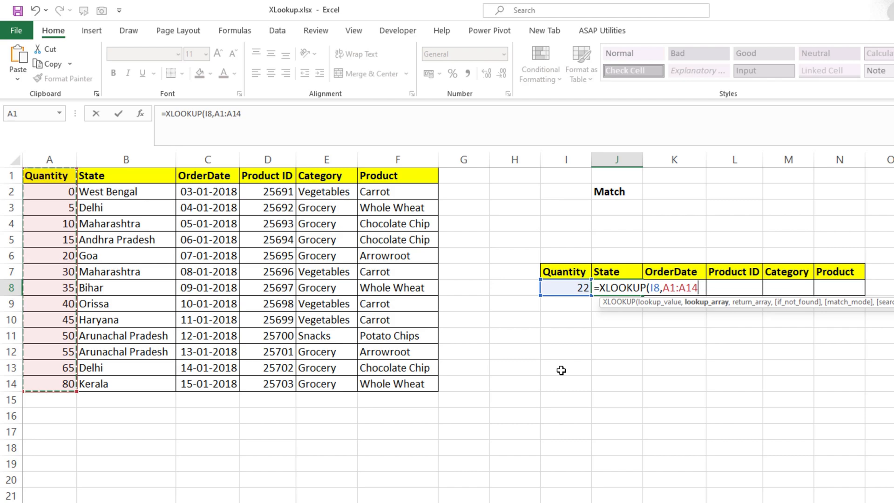
text(,)
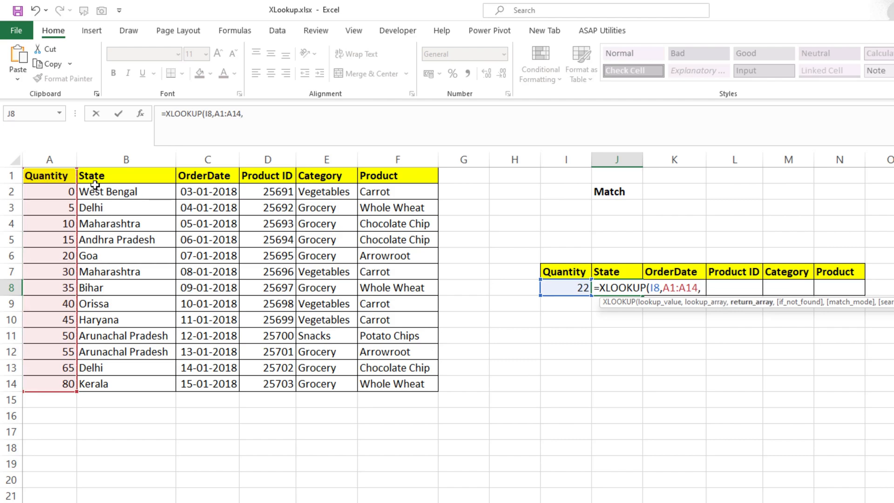
drag(97, 178, 389, 382)
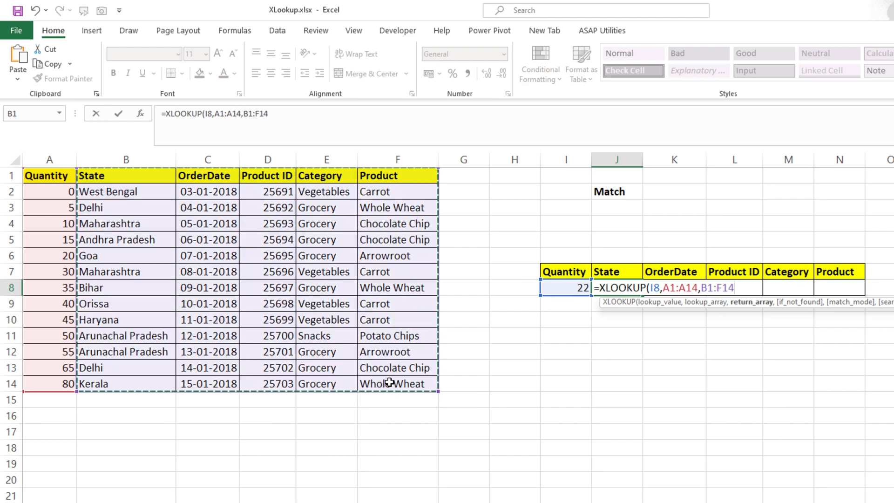
text(,)
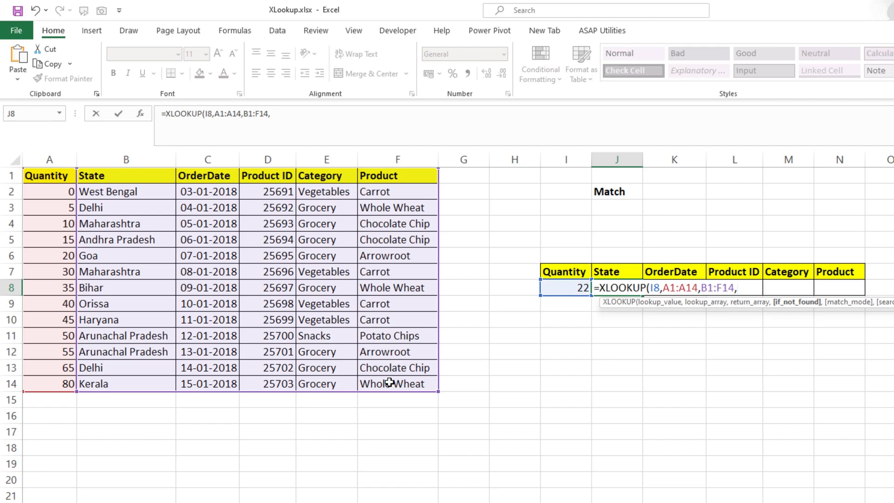
text(,)
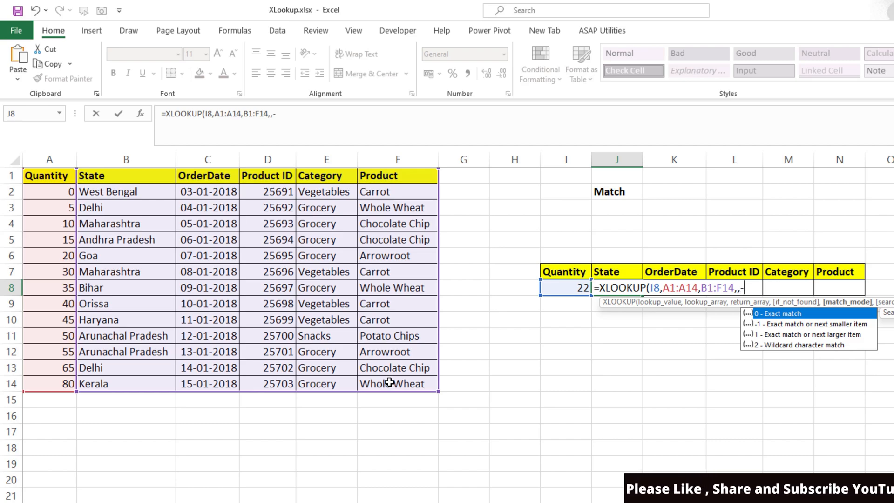
text(-1)
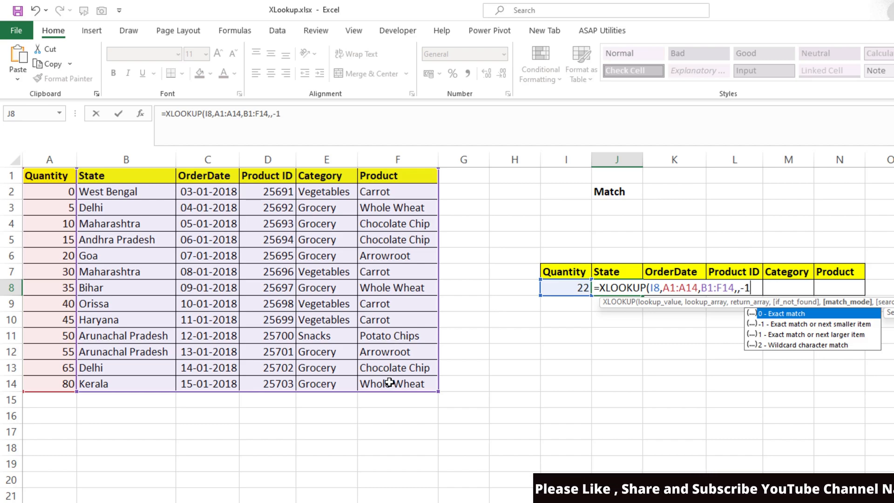
key(Return)
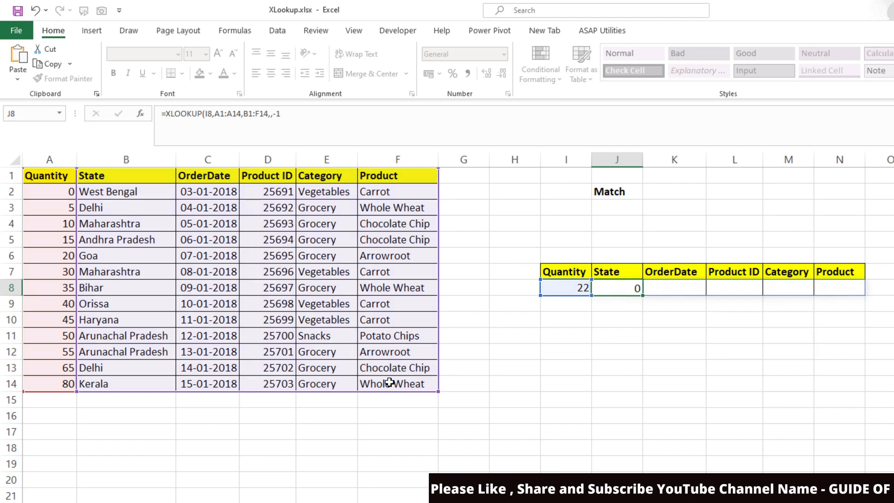
Check J8's result against row 6, change its XLOOKUP match mode to exact match or next larger item, and check row 7
key(Up)
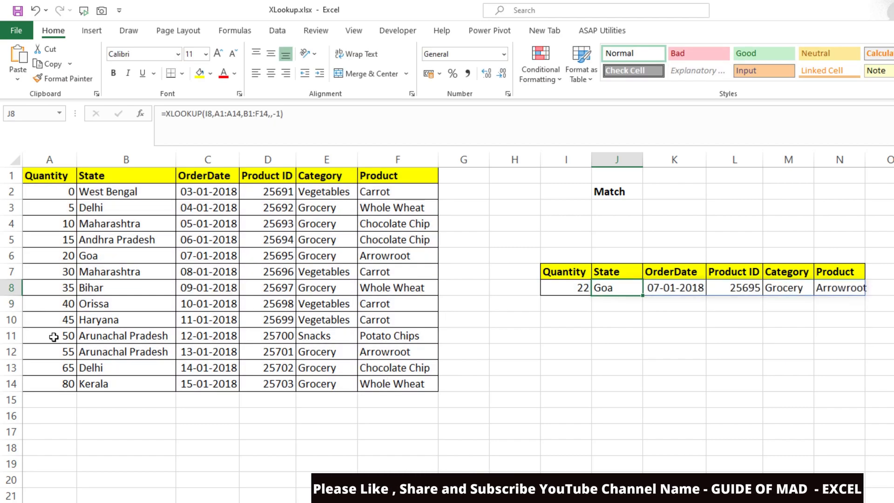
drag(62, 256, 398, 261)
double_click(603, 287)
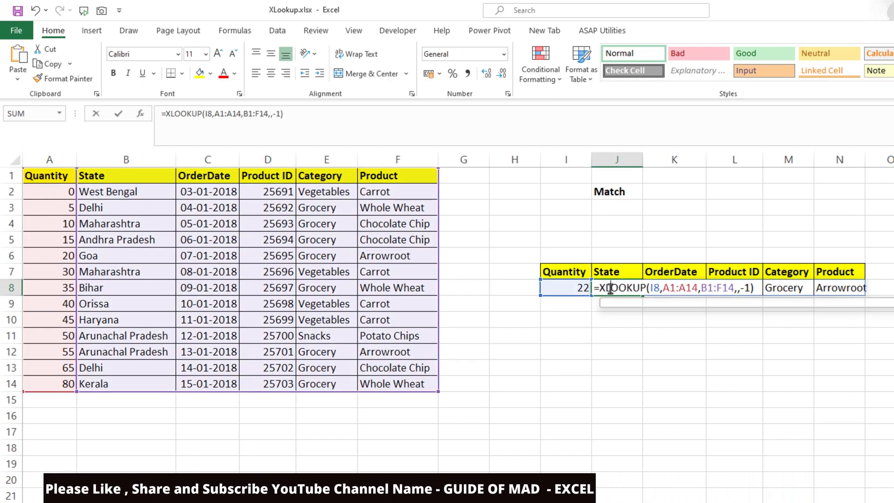
key(Return)
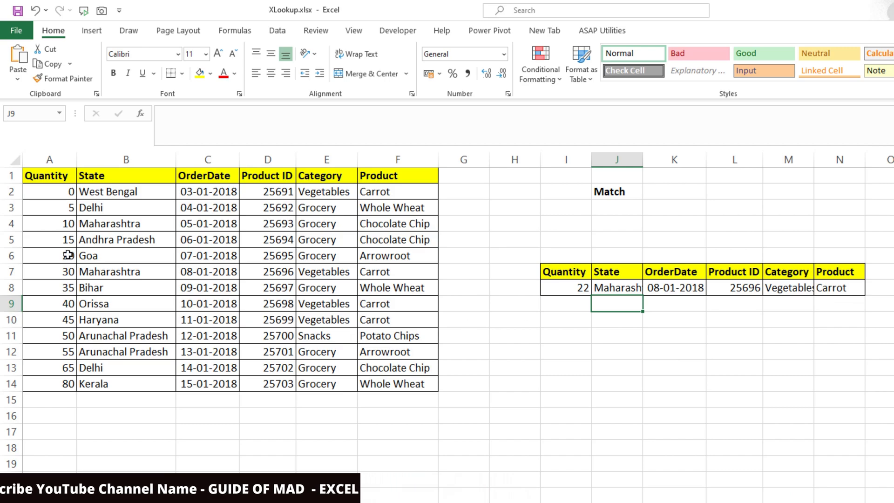
click(70, 271)
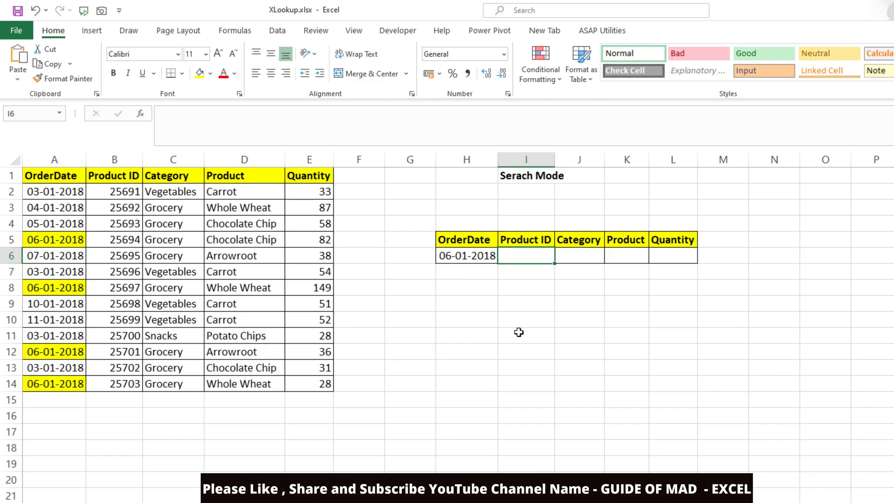
Under Serach Mode, enter an XLOOKUP in I6 with H6, A1:A14 and B1:E14, leaving if_not_found and match_mode blank and search_mode set to -1
text(=)
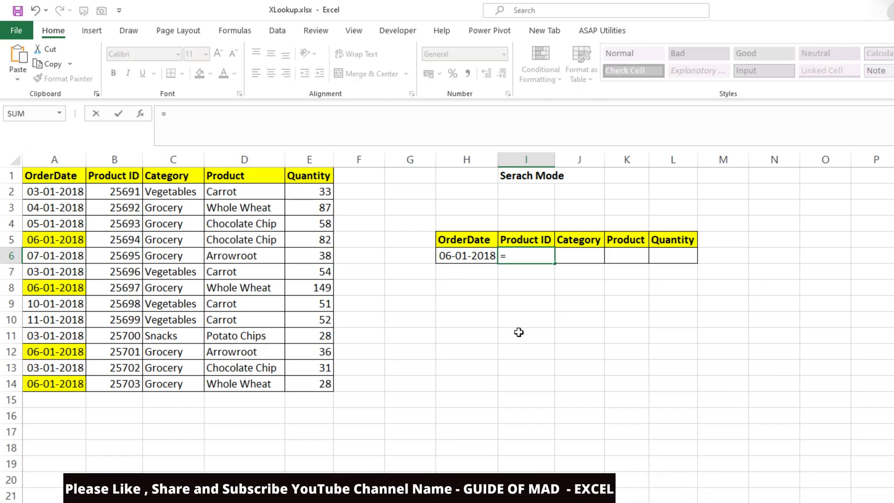
text(XL)
key(Tab)
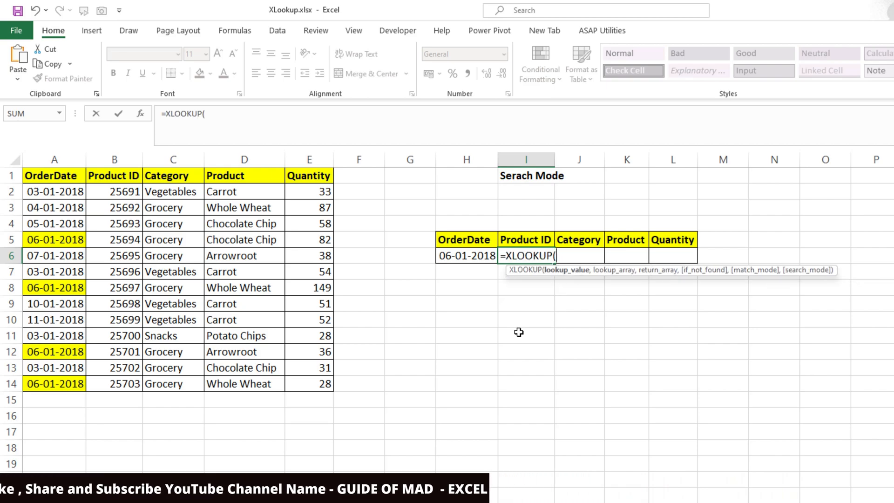
key(Left)
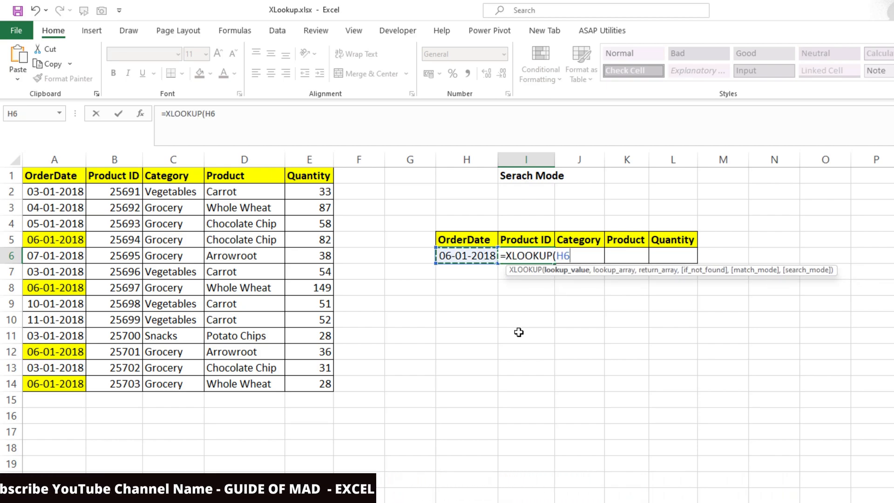
text(,)
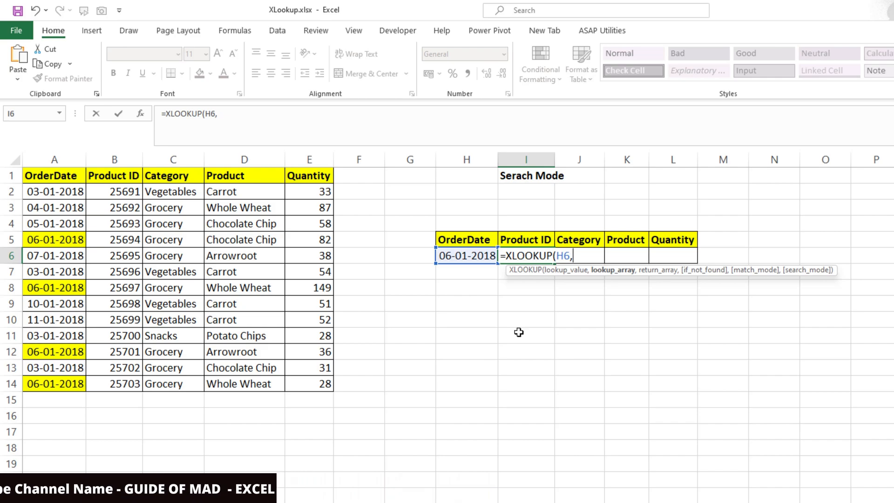
drag(66, 175, 55, 384)
text(,)
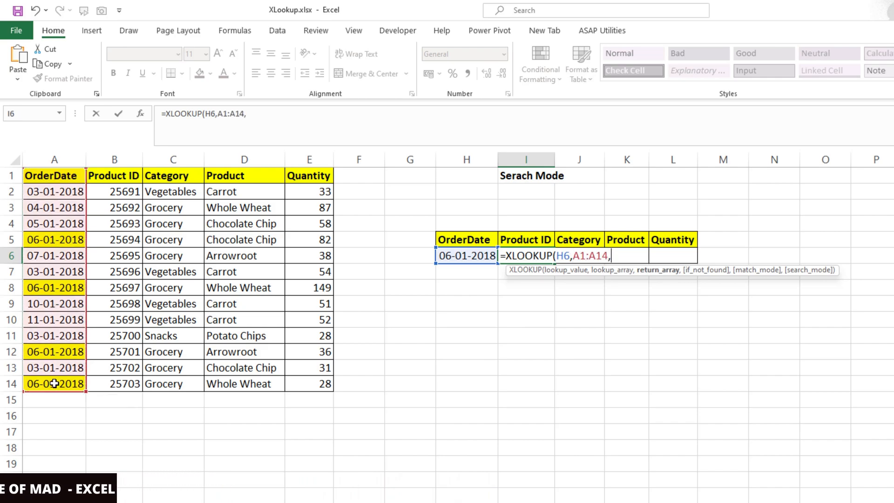
drag(115, 175, 294, 376)
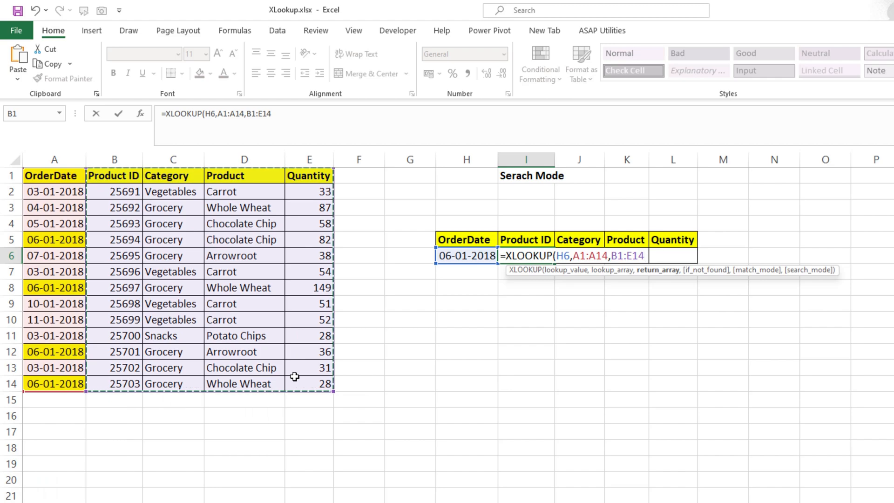
text(,,)
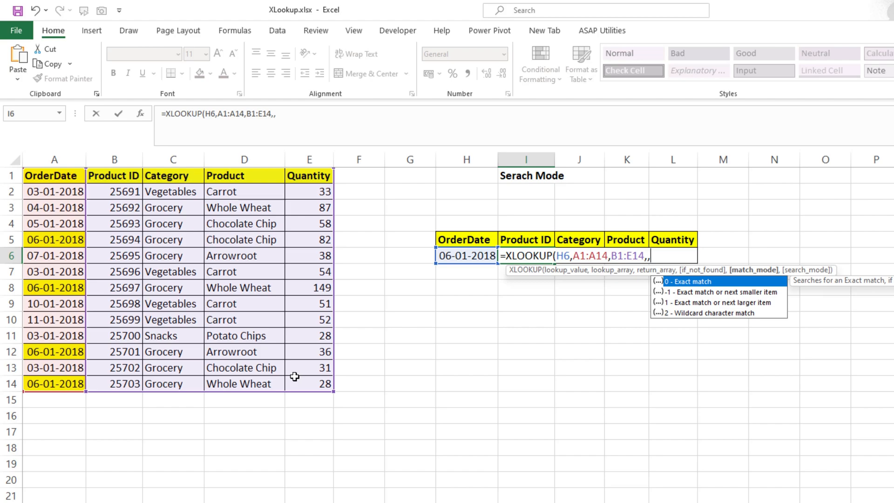
text(,)
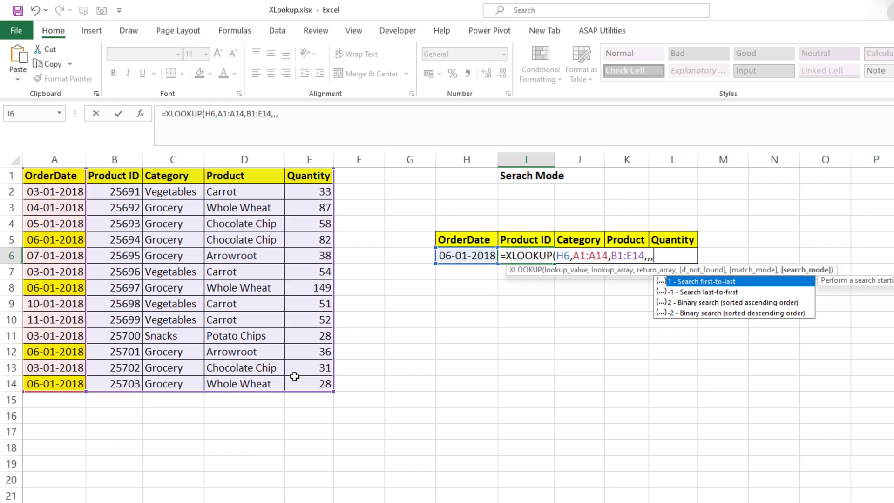
text(1)
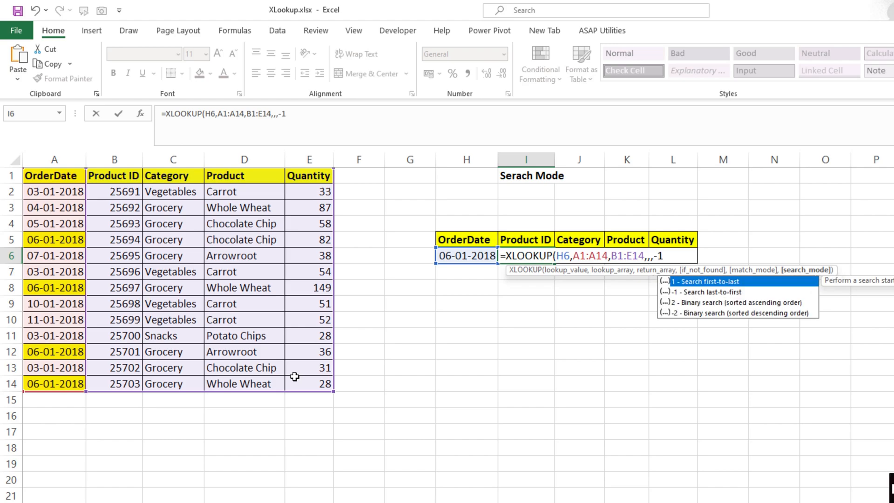
key(Return)
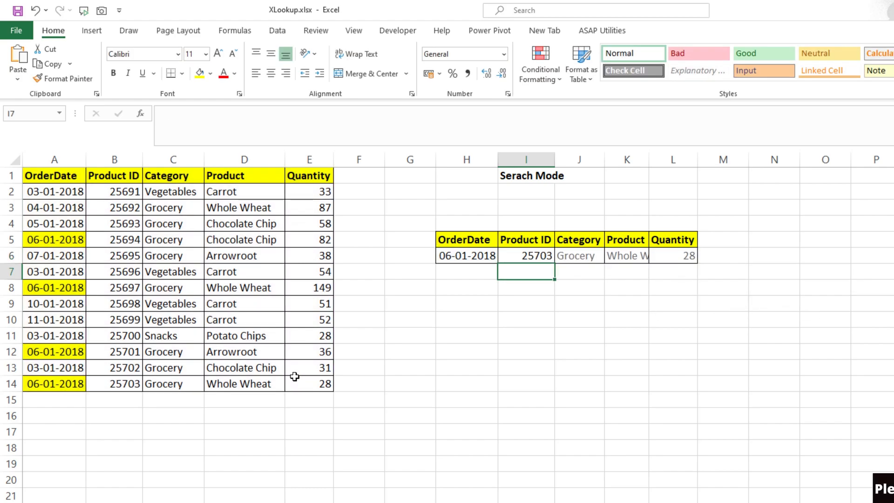
key(Up)
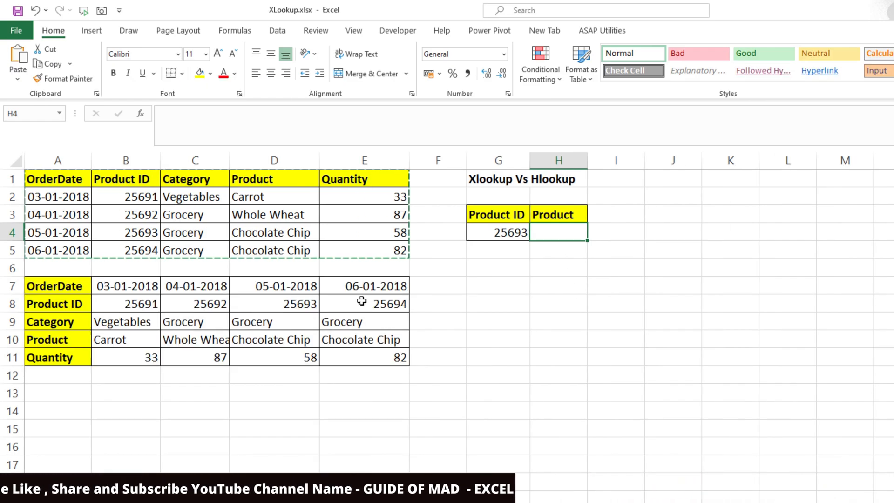
On the Xlookup Vs Hlookup sheet, enter an XLOOKUP in H4 with G4, A8:E8 and A10:E10, and autofit column H
key(Escape)
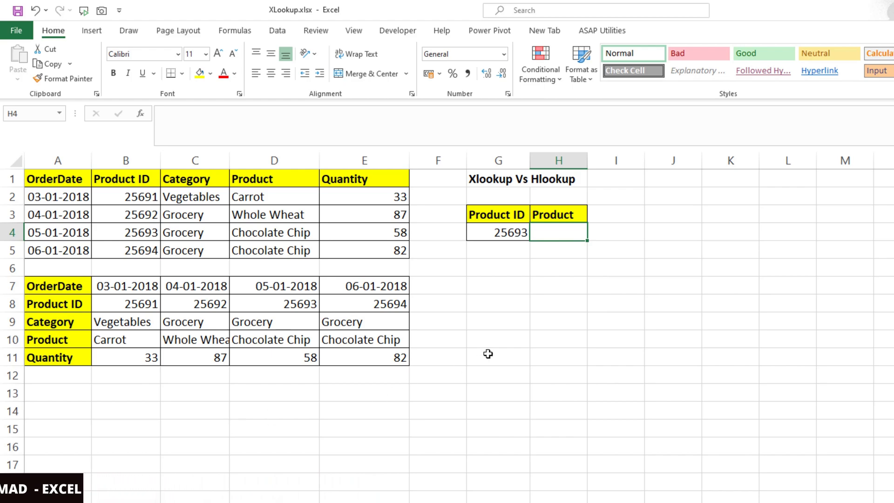
text(=XLOOKUP()
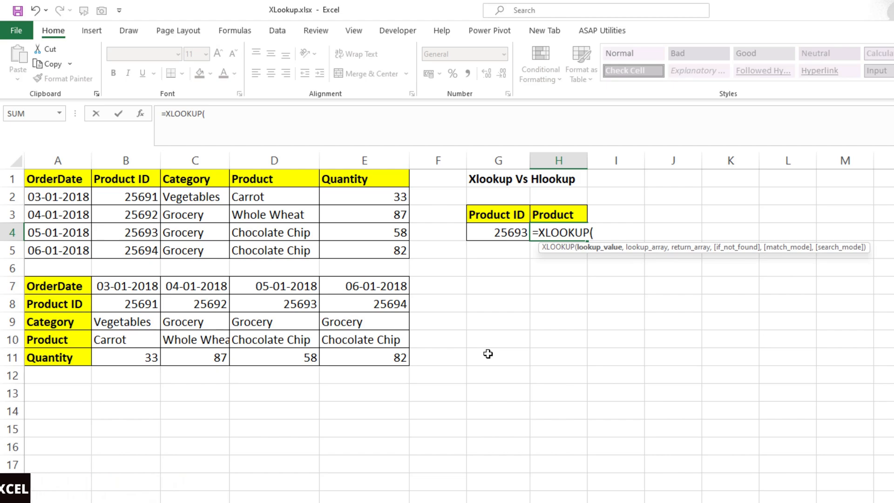
click(506, 235)
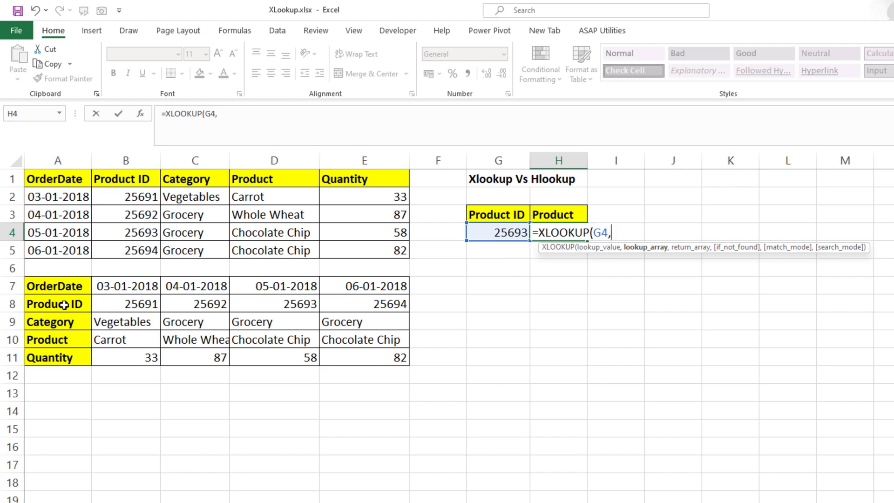
drag(64, 305, 369, 309)
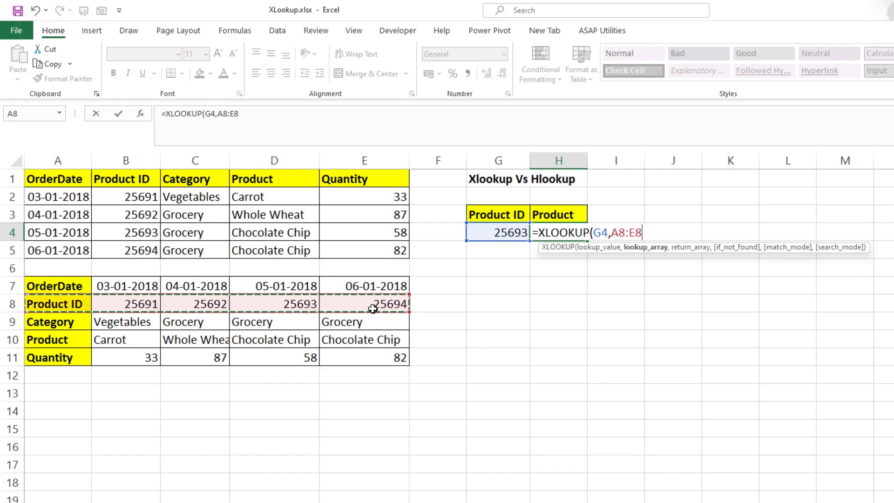
text(,)
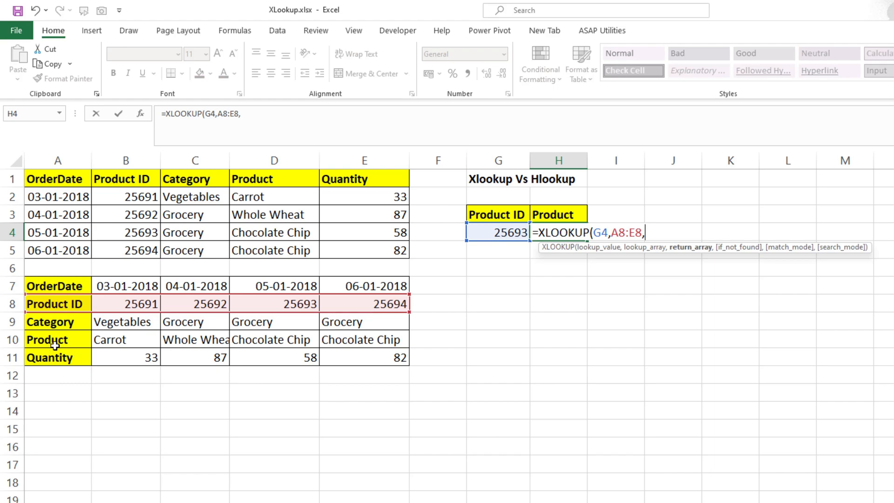
drag(55, 345, 370, 341)
text())
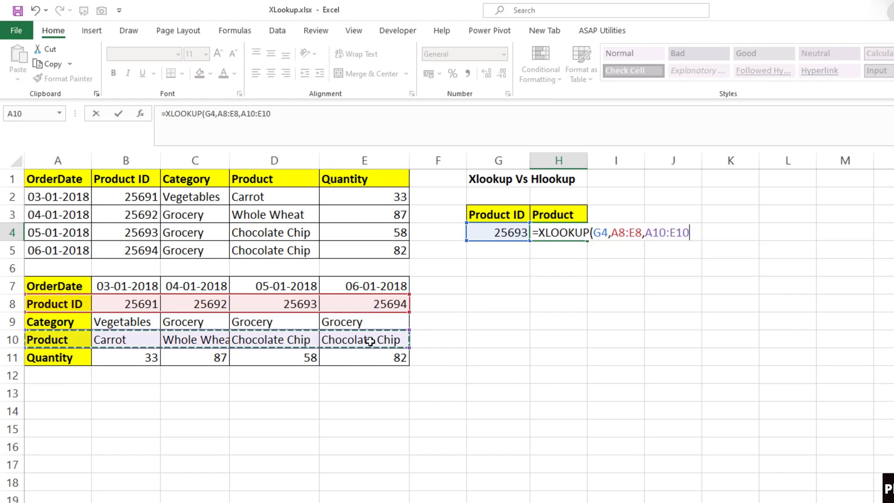
key(Return)
key(Up)
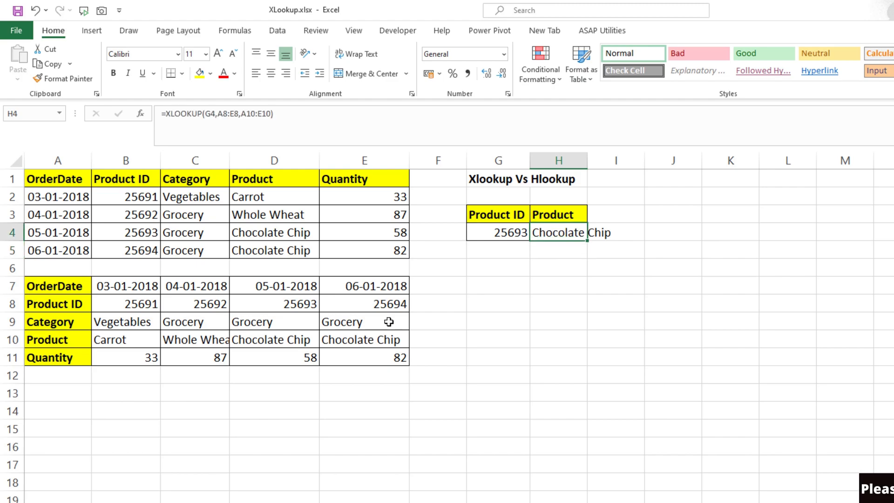
double_click(587, 160)
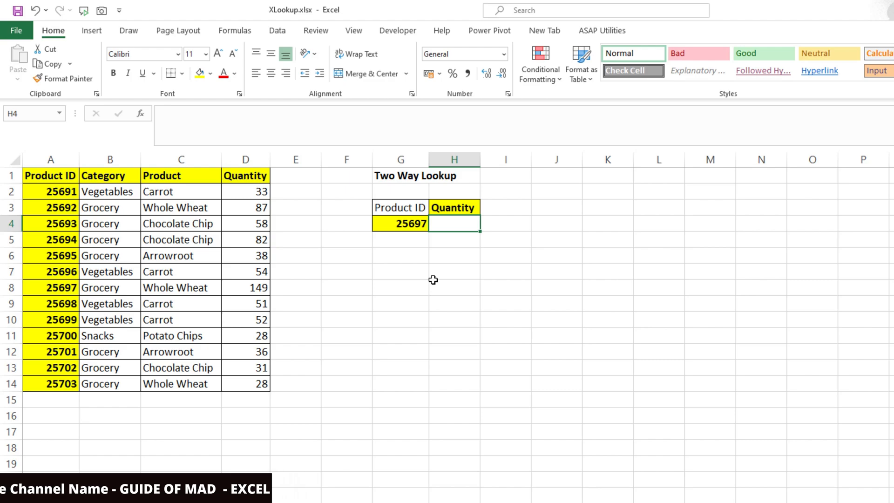
On the Two Way Lookup sheet, enter an XLOOKUP in H4 with lookup value G4, lookup array A1:A14 and return array B1:D14
text(=XLOOKUP()
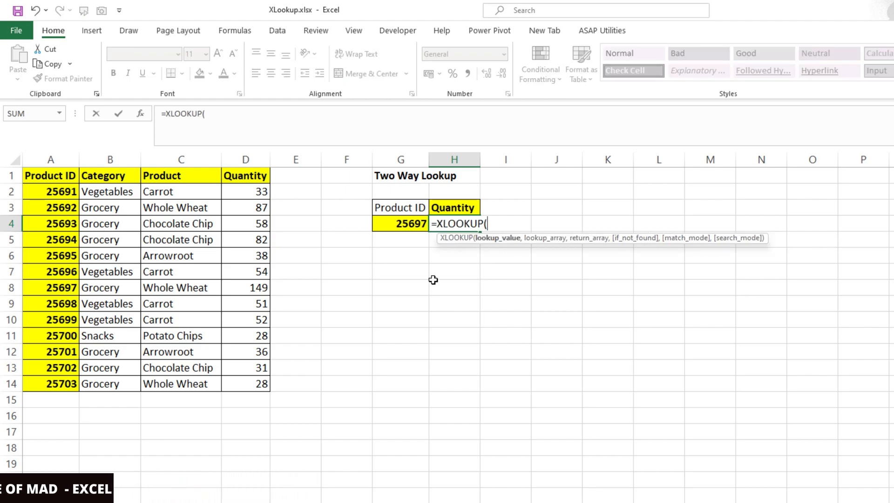
key(Left)
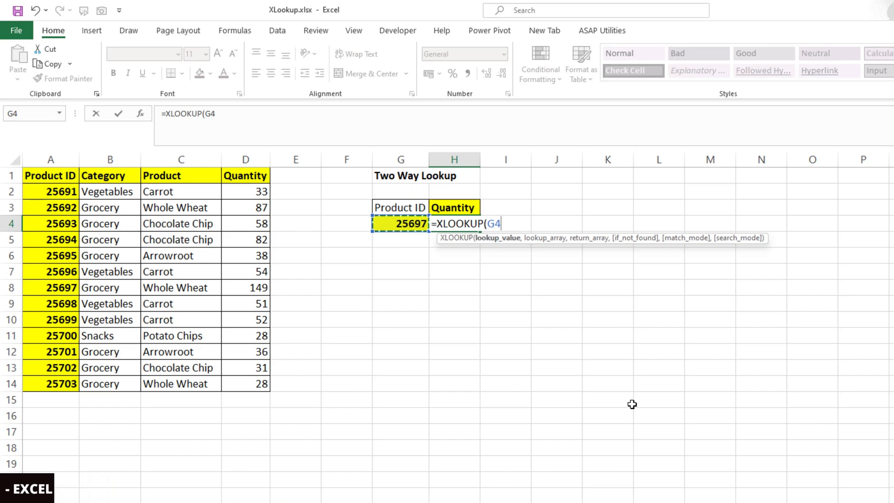
text(,)
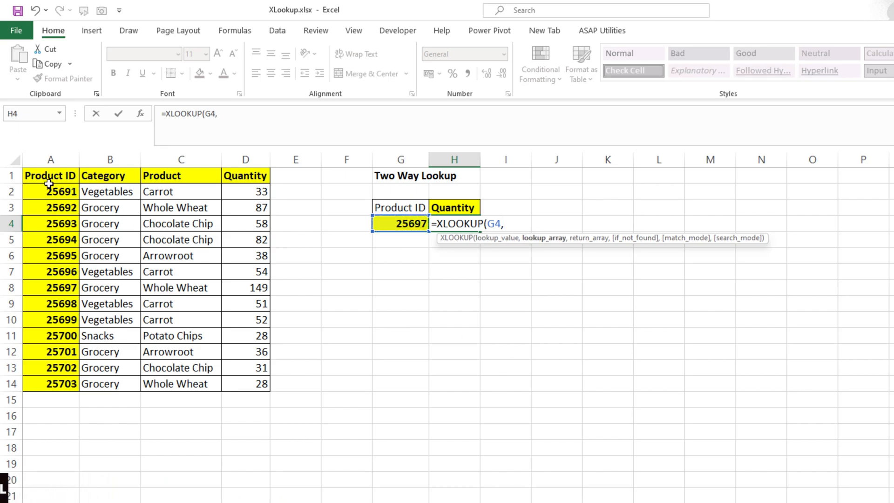
drag(52, 186, 78, 384)
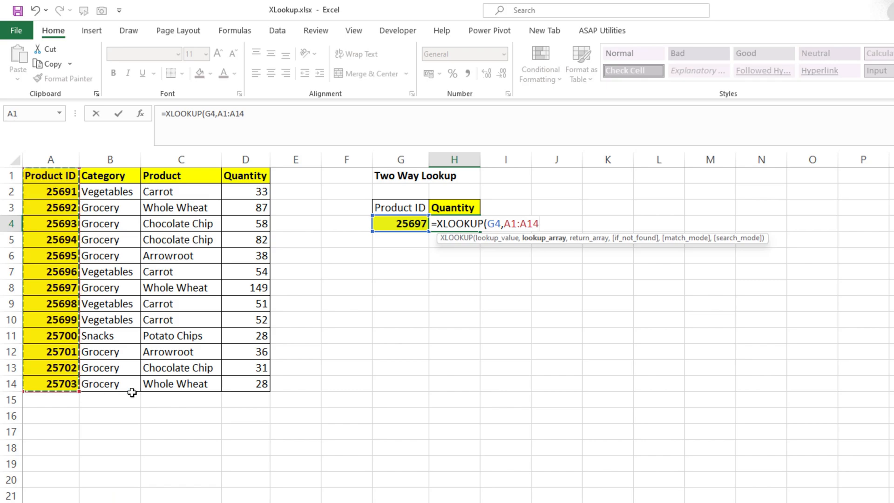
text(,)
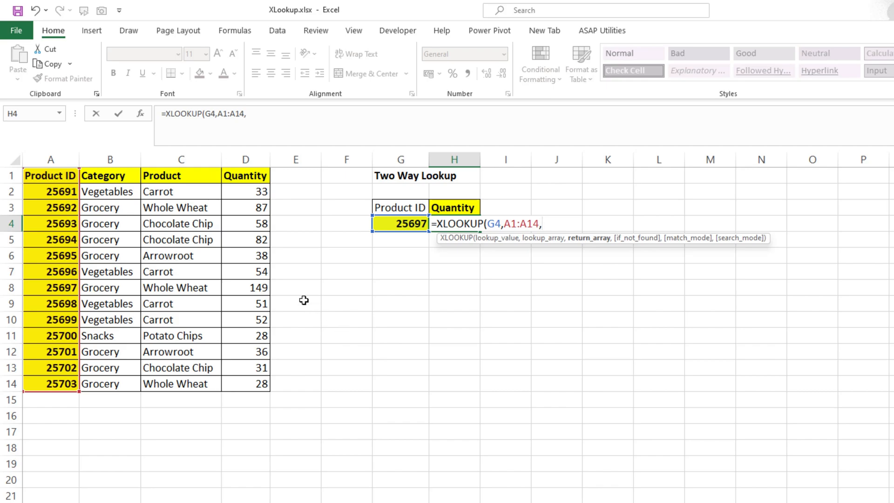
drag(105, 180, 239, 385)
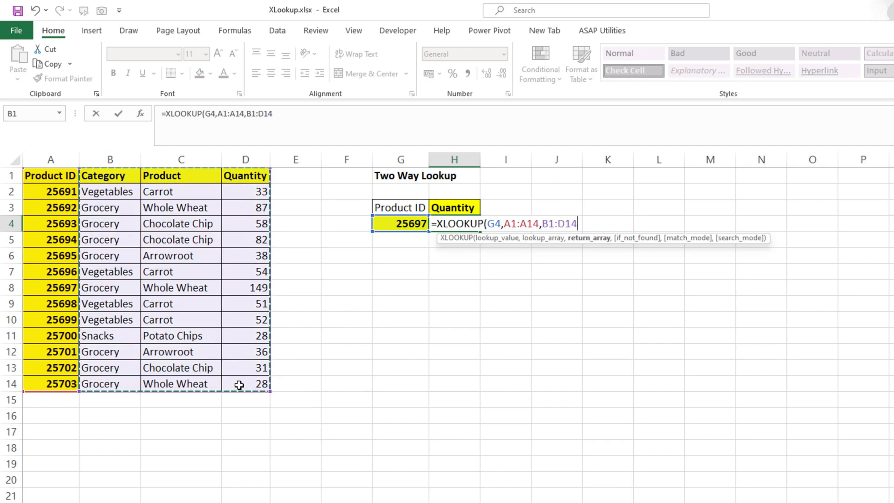
key(Return)
key(Up)
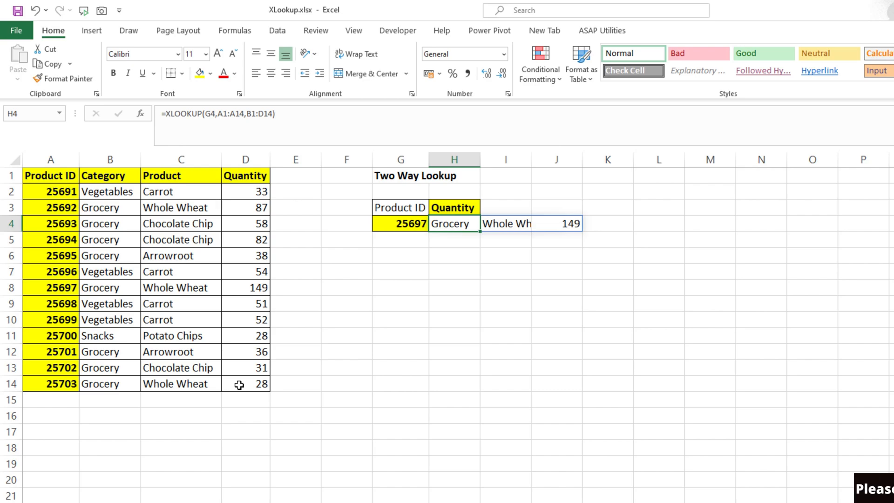
Copy the XLOOKUP expression from H4 without its equals sign, and clear the cell
double_click(460, 224)
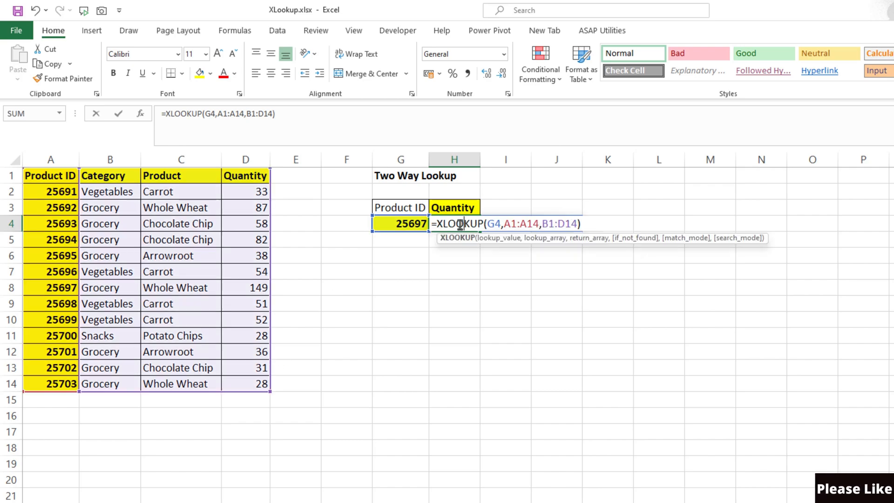
drag(583, 224, 428, 239)
key(ctrl+c)
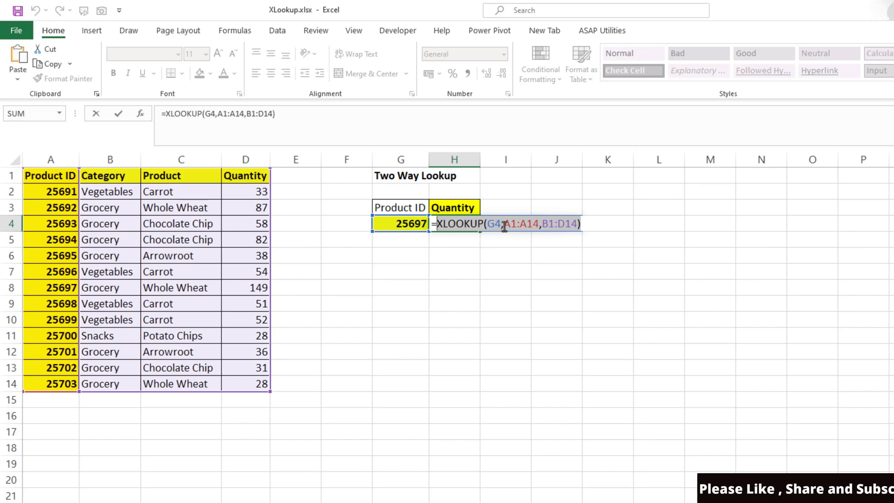
key(Escape)
key(Delete)
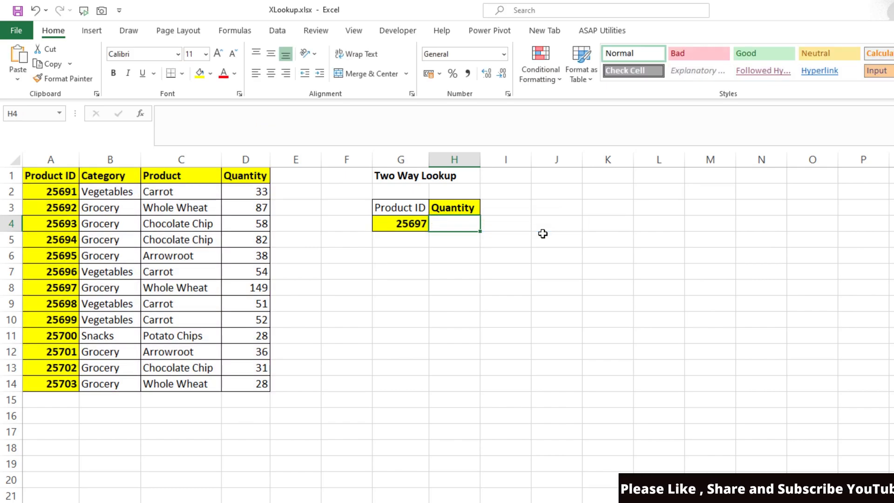
Begin an outer XLOOKUP in H4 with the header cell H3 as lookup value and B1:D1 as lookup array
text(=)
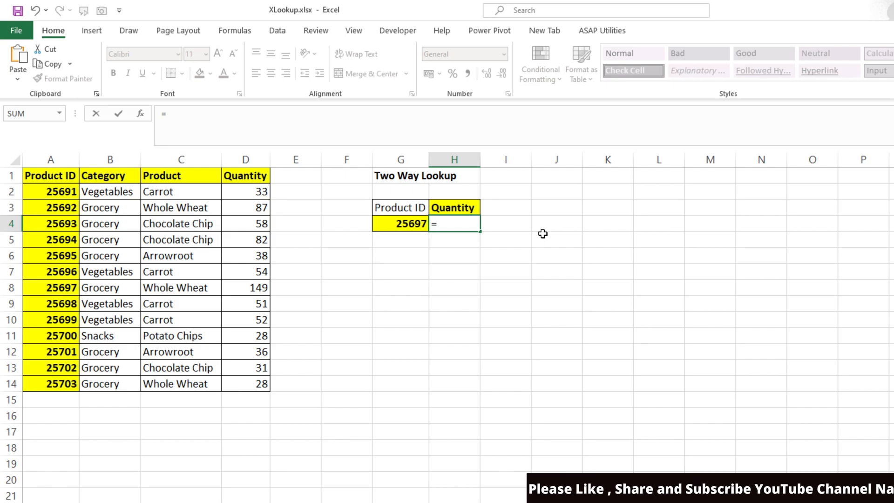
text(XLOOKUP()
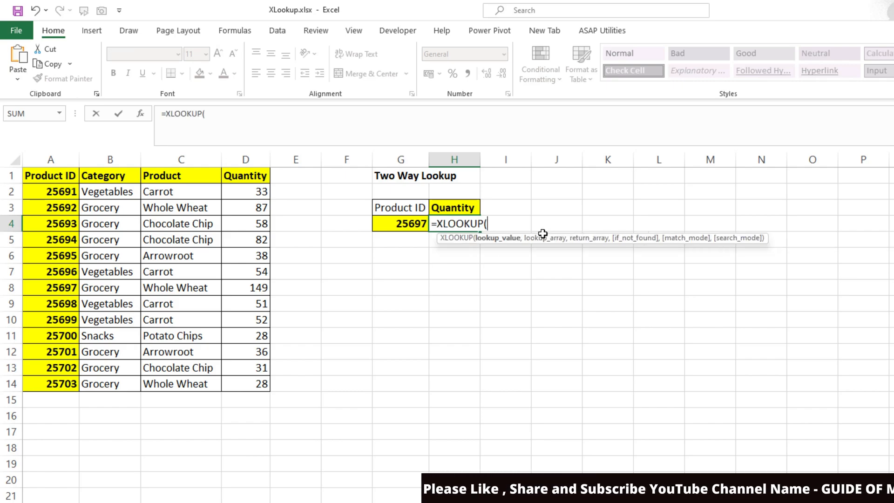
click(454, 208)
text(,)
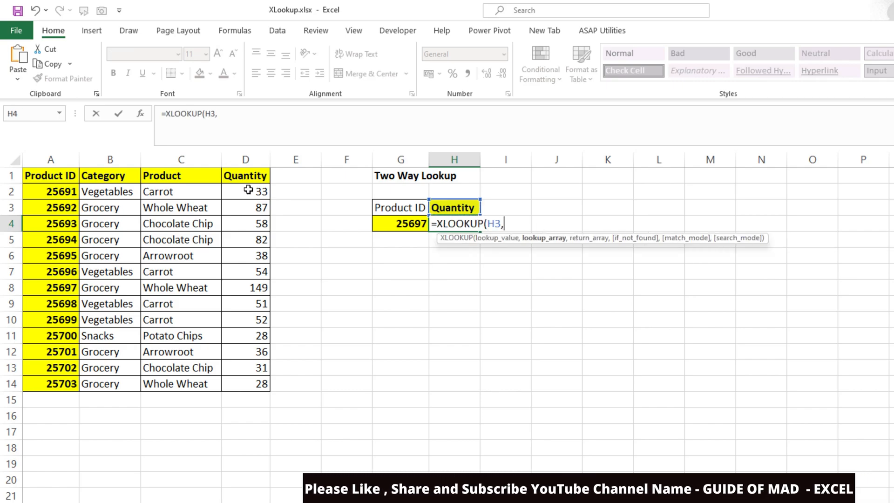
drag(88, 174, 244, 179)
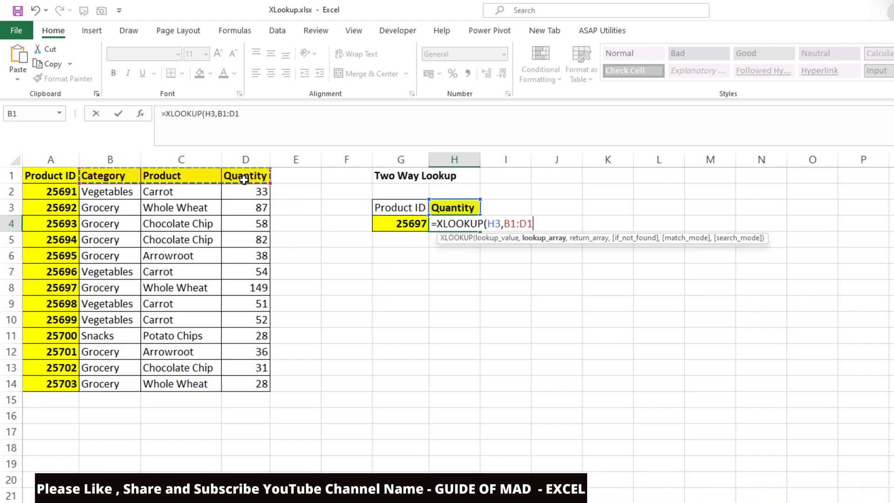
text(,)
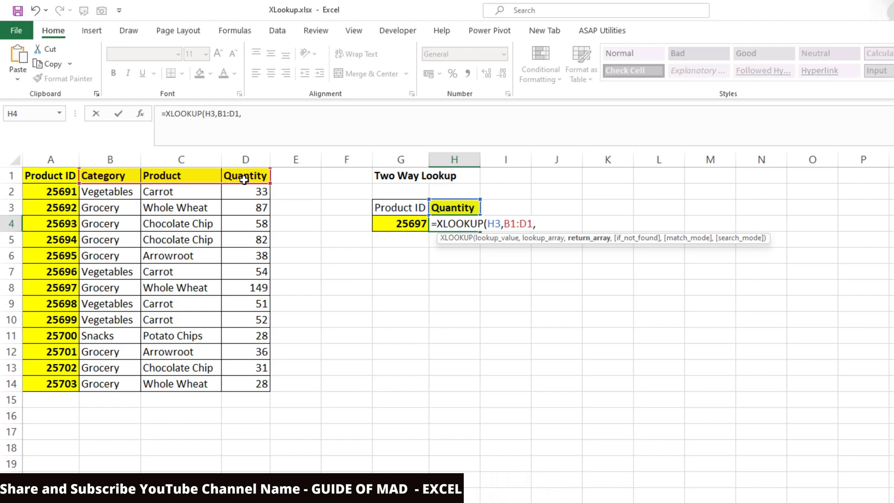
Paste the copied XLOOKUP(G4,A1:A14,B1:D14) as the return array, complete the H4 formula, and check its result against the table
key(ctrl+v)
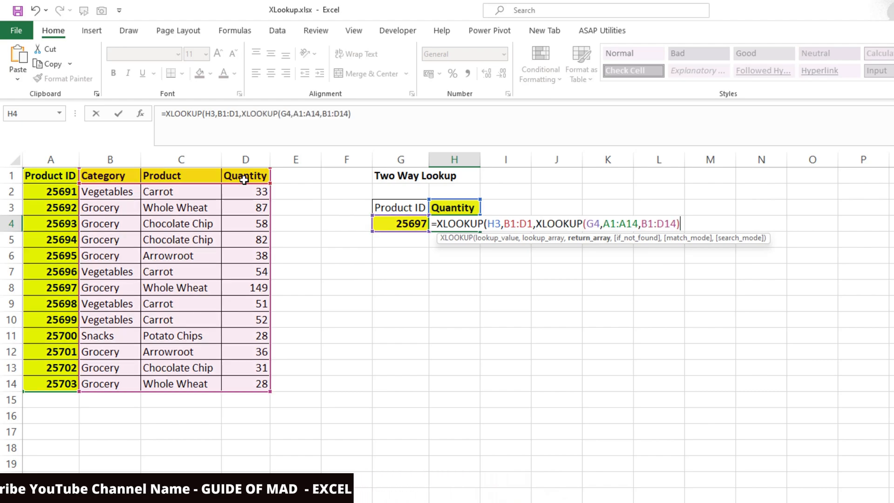
key(Return)
key(Return)
key(Up)
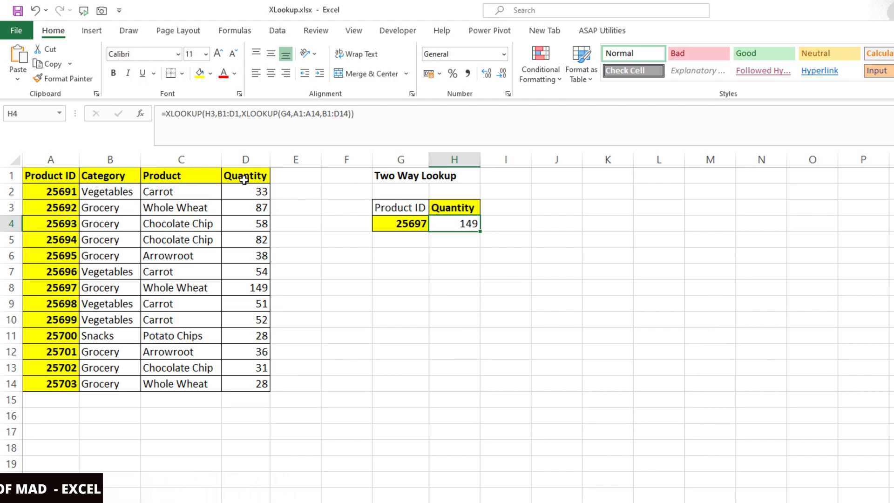
click(57, 292)
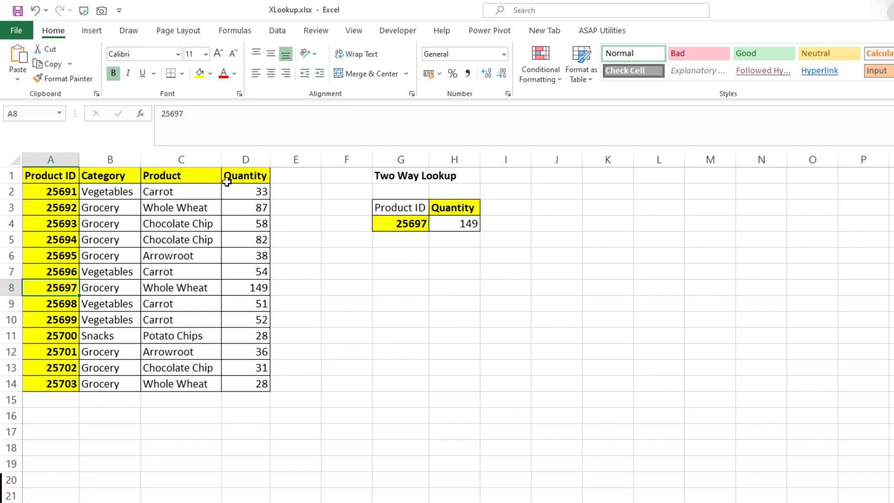
click(243, 178)
click(456, 224)
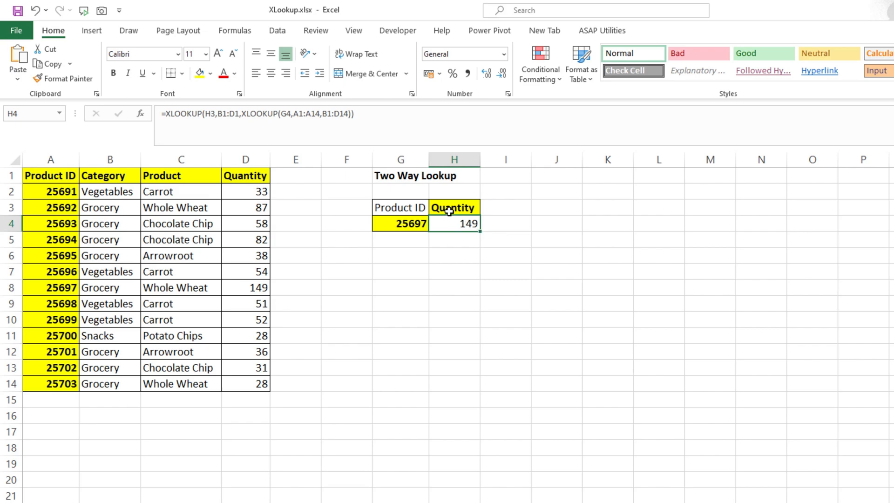
Change the lookup header in H3 to PRODUCT, check the result against the table, and autofit column H
click(449, 207)
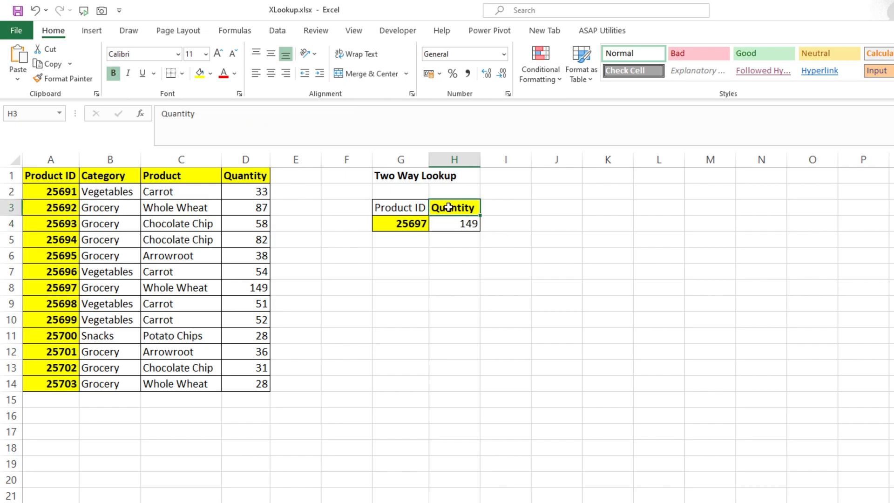
text(PRODUC)
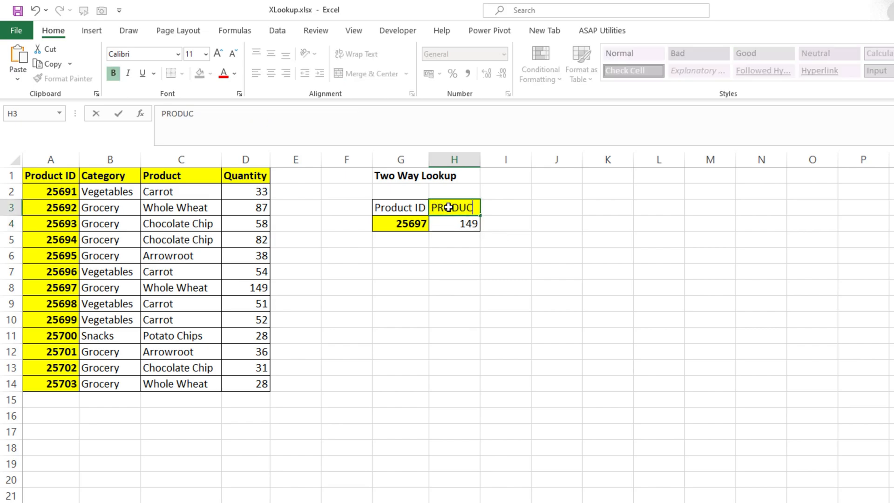
text(T)
key(Return)
click(449, 207)
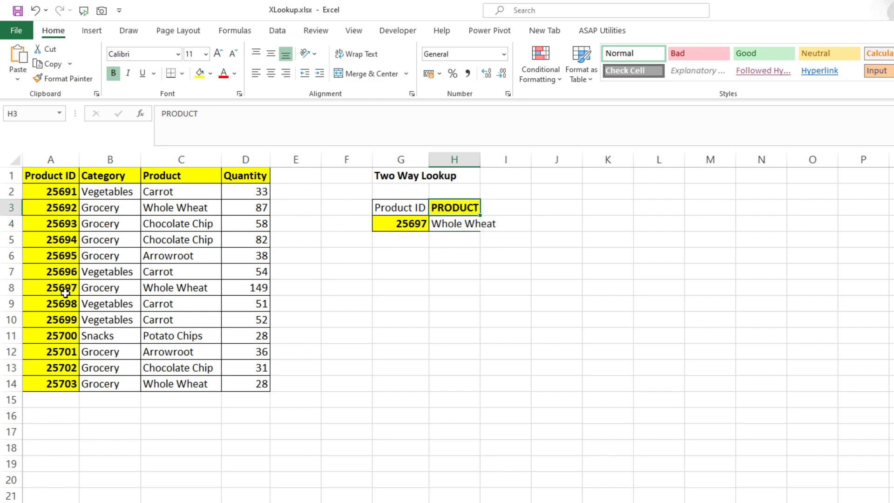
click(191, 292)
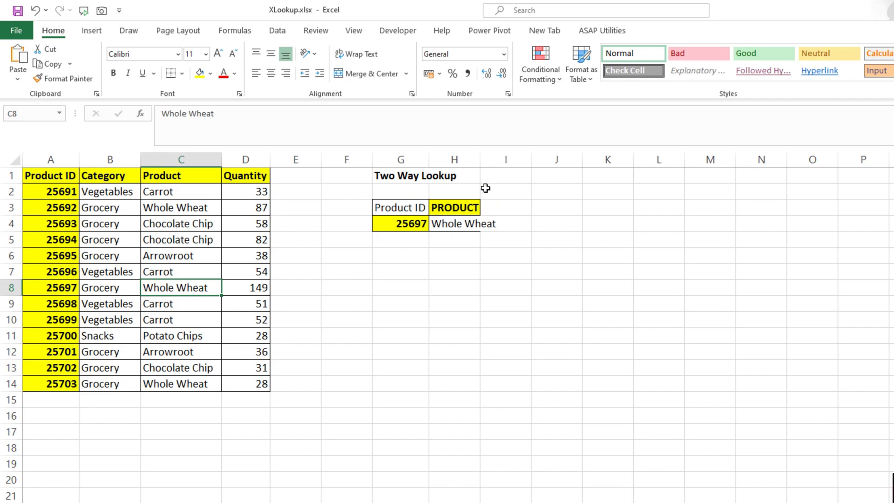
double_click(485, 162)
click(486, 223)
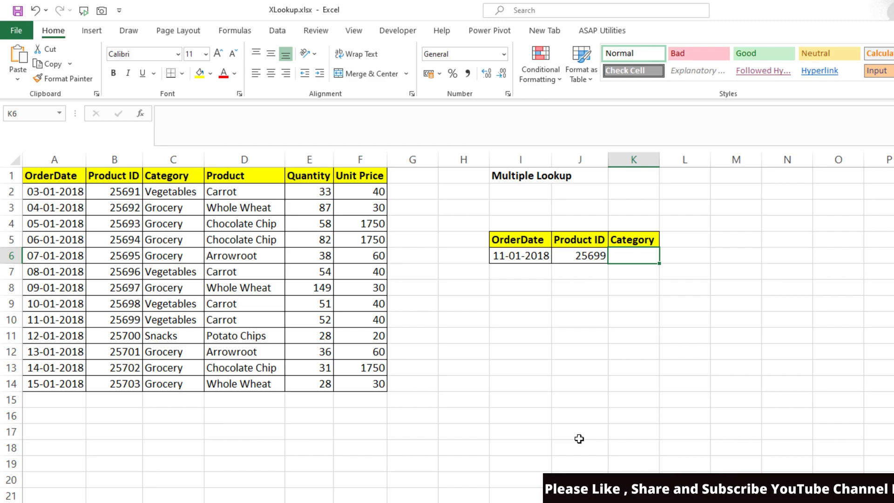
On the Multiple Lookup sheet, begin an XLOOKUP in K6 with the combined lookup value I6&J6
text(=XL)
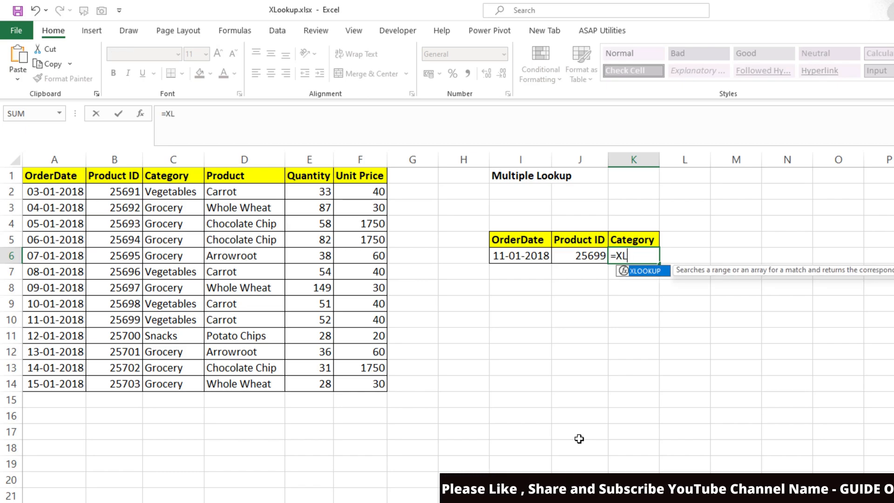
key(Tab)
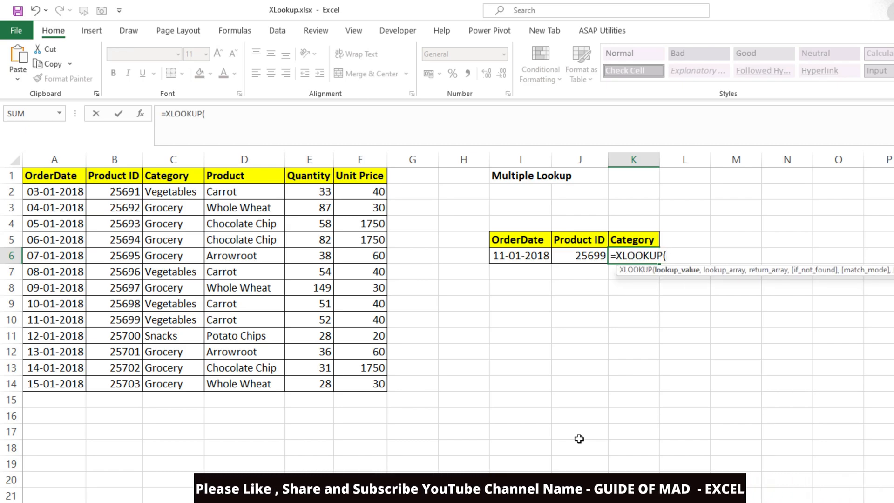
key(Left)
key(Left)
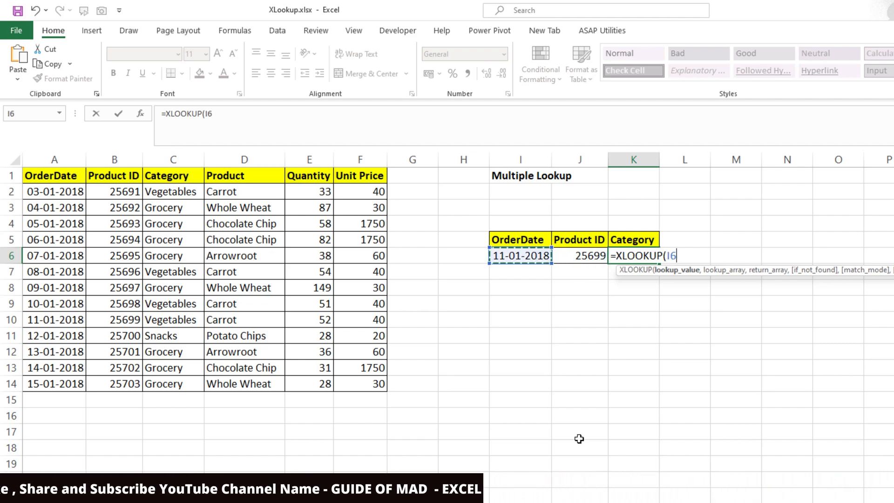
text(&)
key(Left)
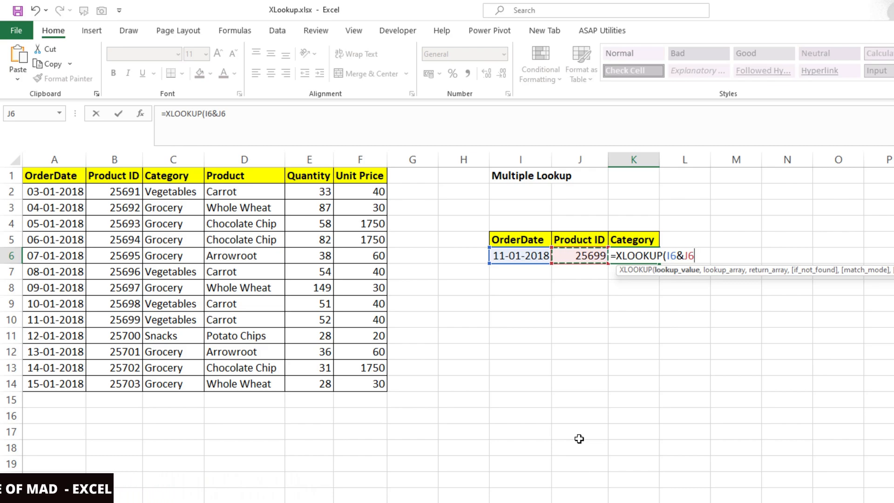
text(,)
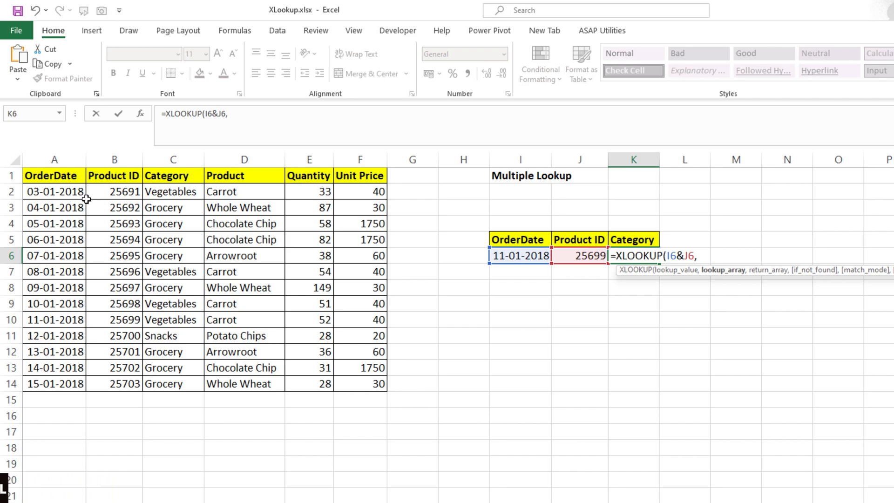
Complete the K6 XLOOKUP with the combined lookup array A1:A14&B1:B14 and return array C1:C14
drag(61, 180, 66, 375)
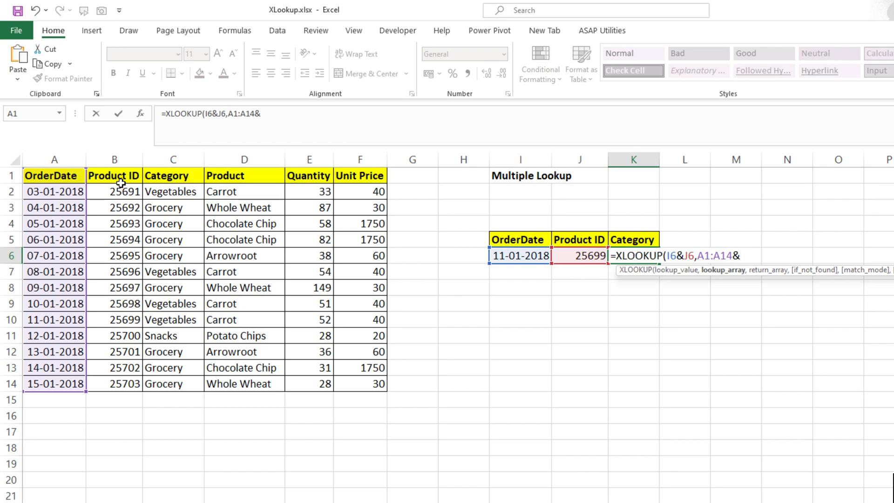
drag(121, 183, 129, 376)
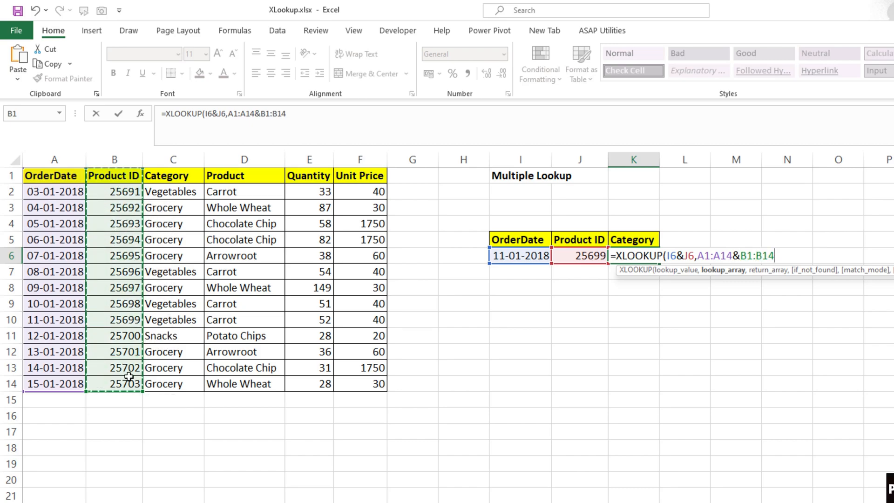
text(,)
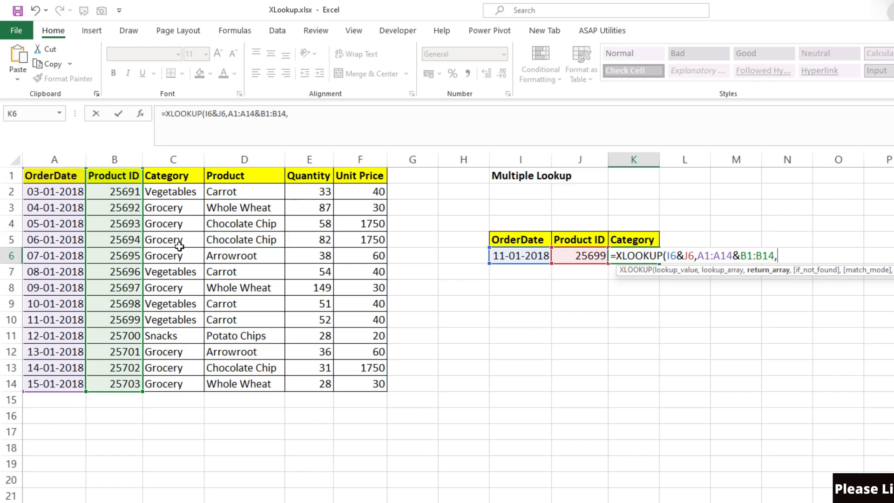
drag(185, 178, 194, 385)
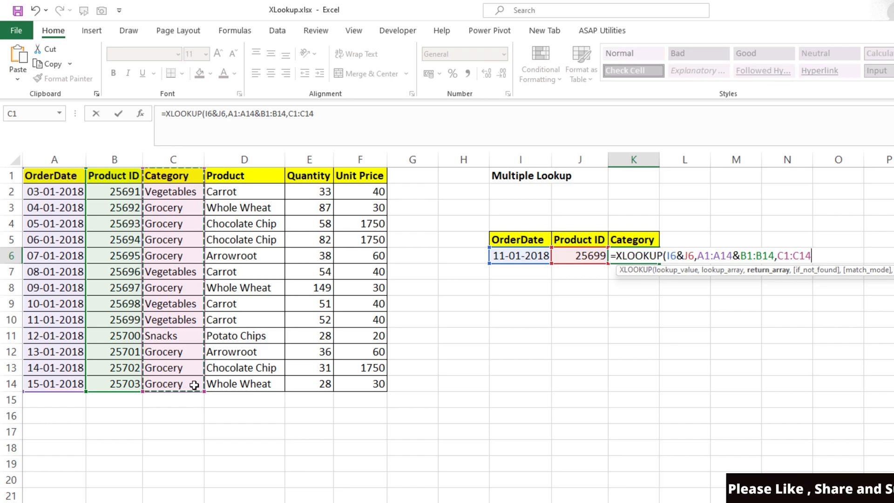
key(Return)
key(Up)
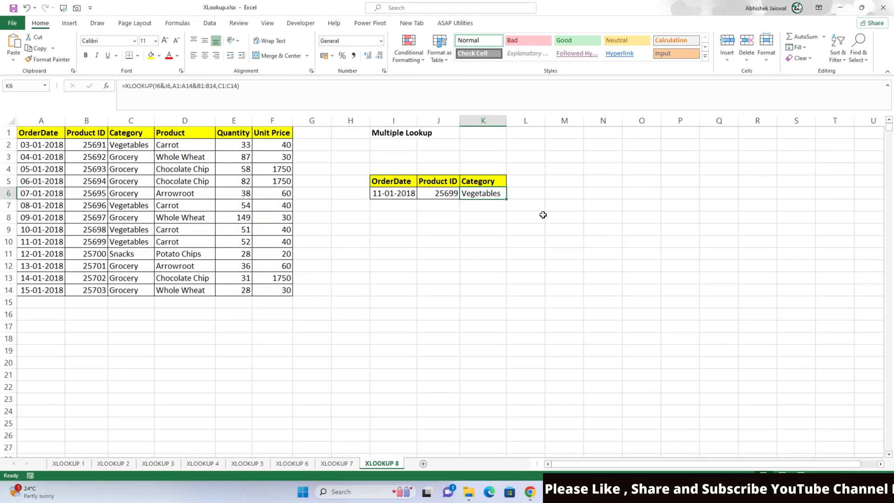
click(550, 225)
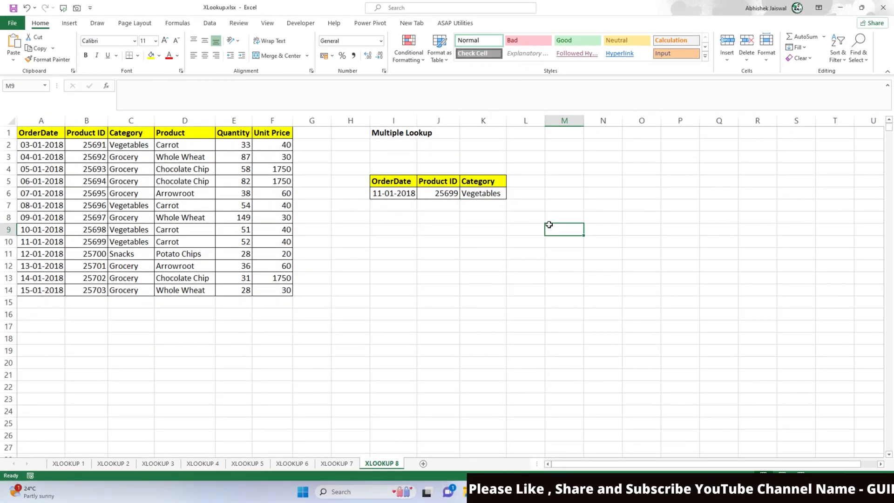